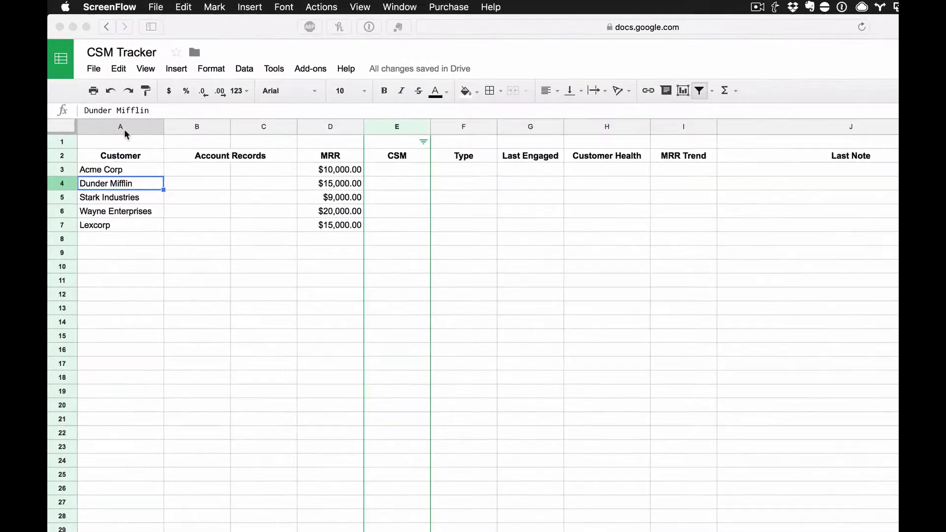
Step: Select Acme Corp's name cell in the Customer column
{"action": "left_click", "coordinate": [106, 100]}
{"action": "left_click", "coordinate": [97, 99]}
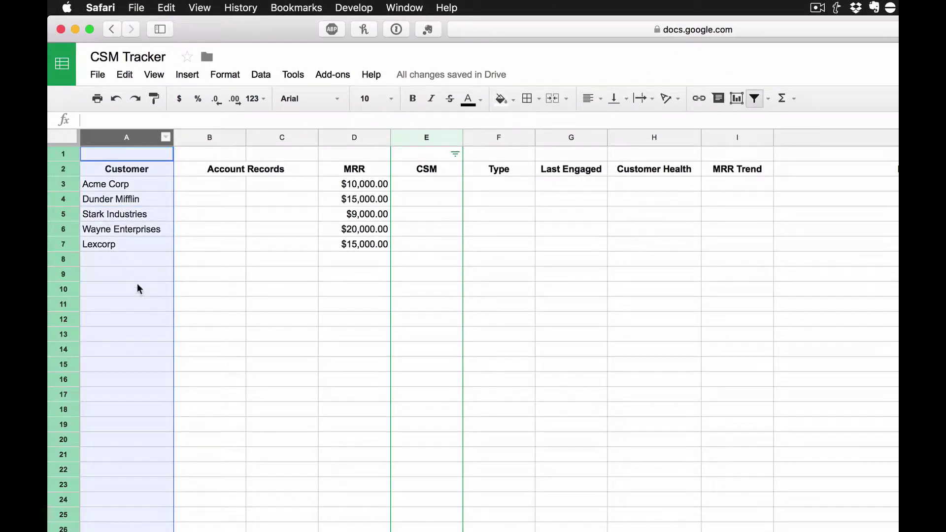
{"action": "left_click", "coordinate": [150, 186]}
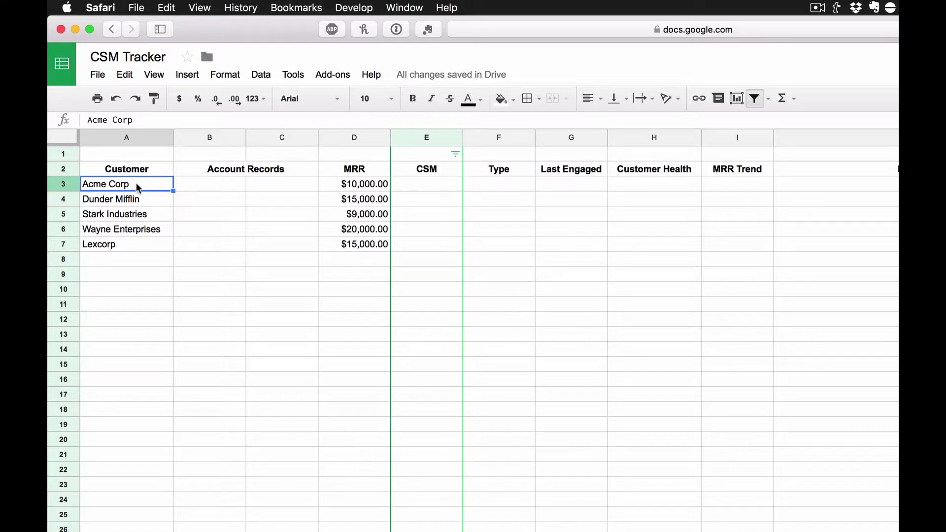
Step: Link Acme Corp's name to a mailto: address for the customer's admin e-mail with Ctrl+K
{"action": "key", "text": "ctrl+k"}
{"action": "type", "text": "mail"}
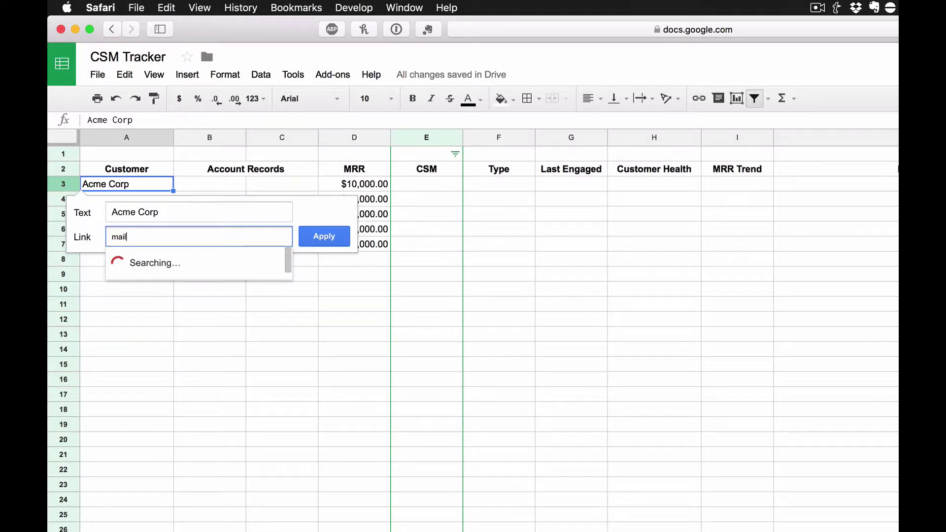
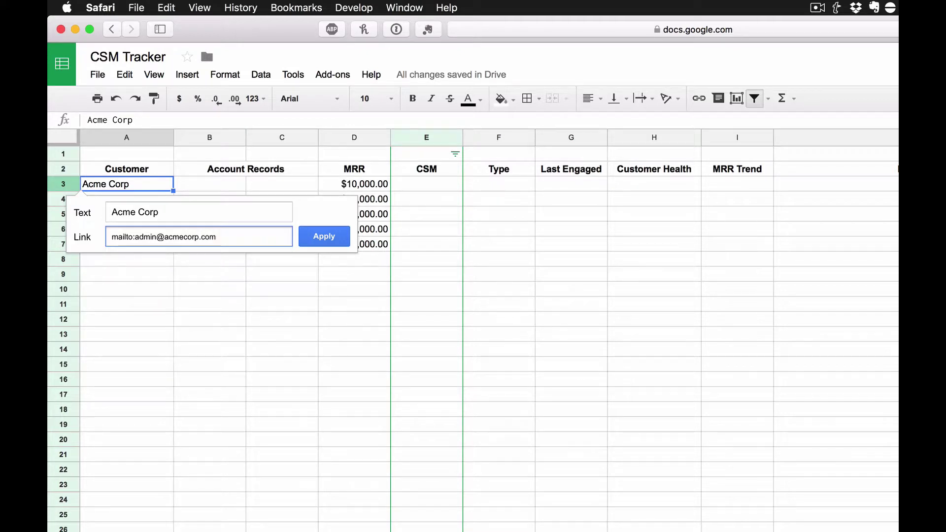
{"action": "key", "text": "Return"}
{"action": "mouse_move", "coordinate": [120, 182]}
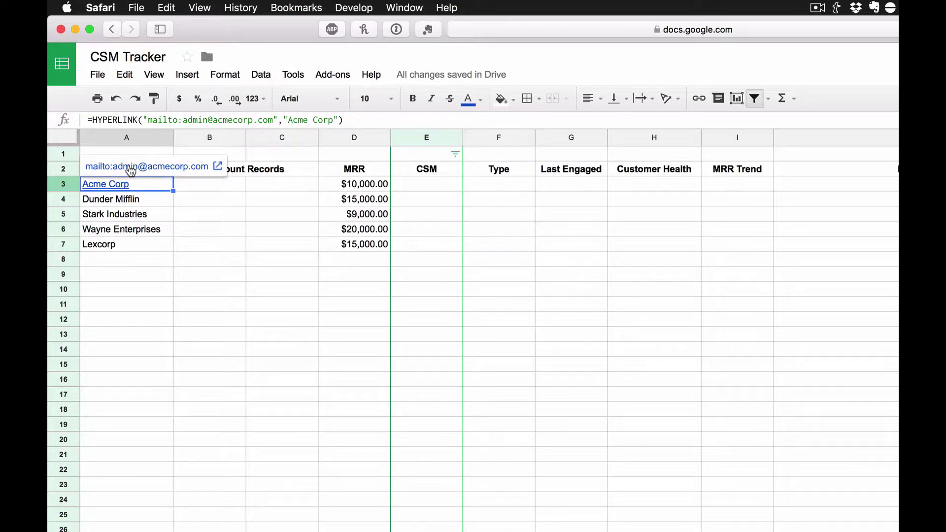
{"action": "left_click", "coordinate": [208, 191]}
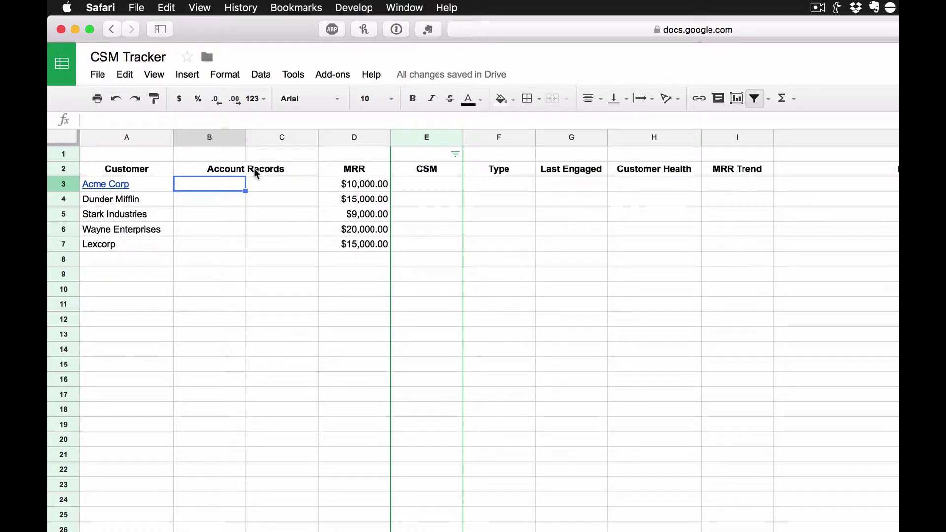
Step: Enter JIRA in B3 and Salesforce in C3 for Acme Corp
{"action": "left_click", "coordinate": [252, 207]}
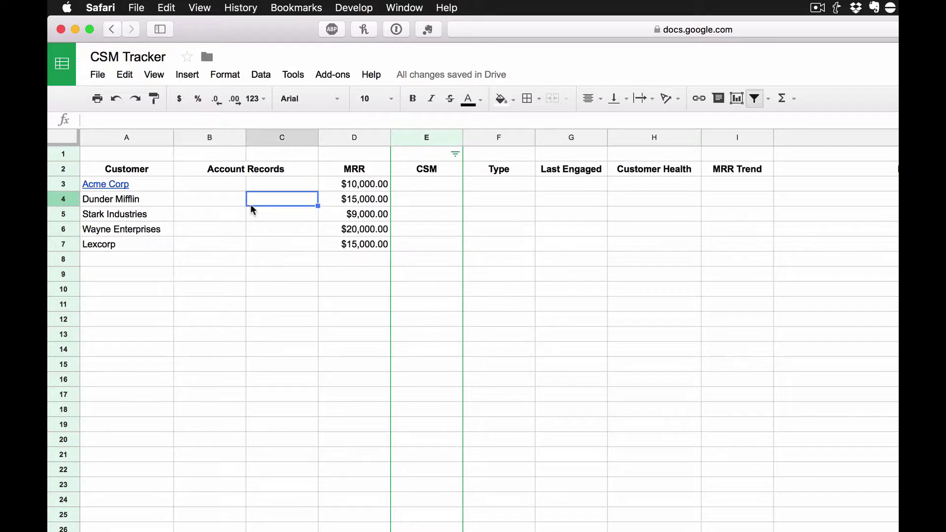
{"action": "left_click", "coordinate": [212, 186]}
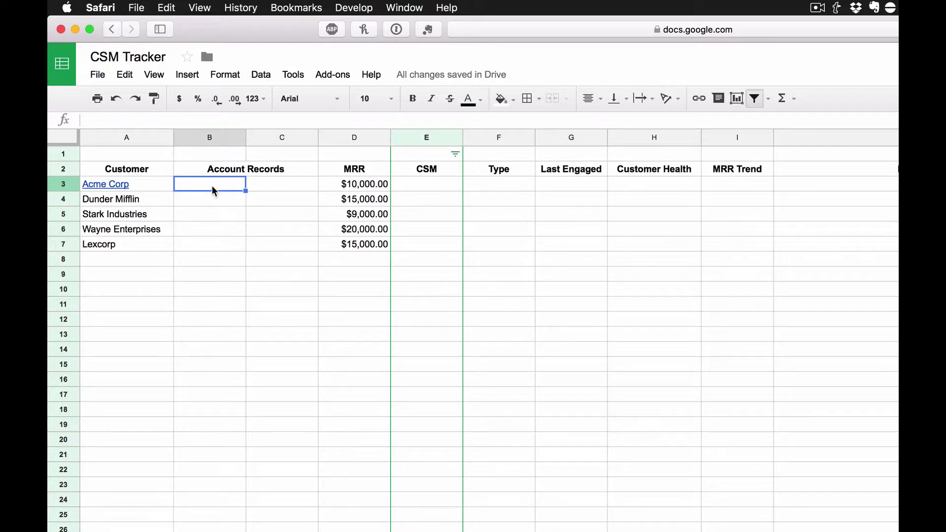
{"action": "type", "text": "JIRA"}
{"action": "key", "text": "Return"}
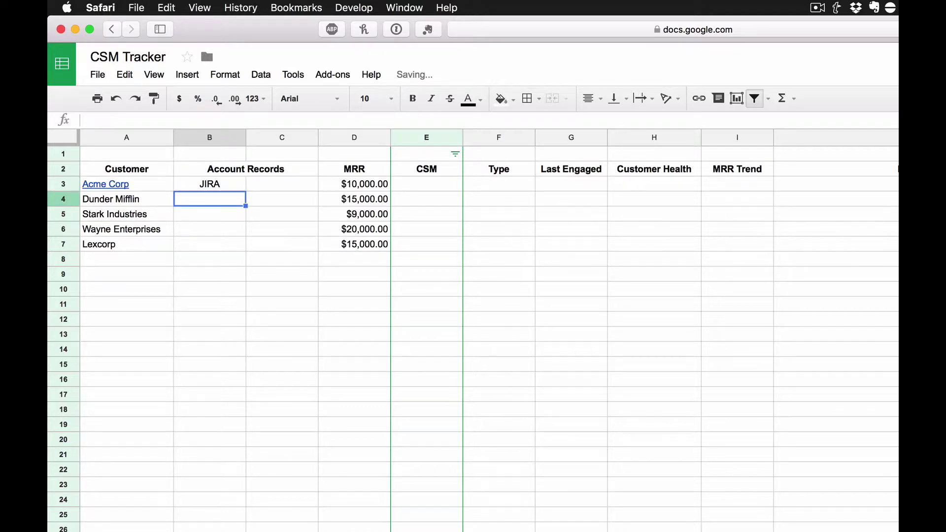
{"action": "left_click", "coordinate": [210, 184]}
{"action": "left_click", "coordinate": [282, 184]}
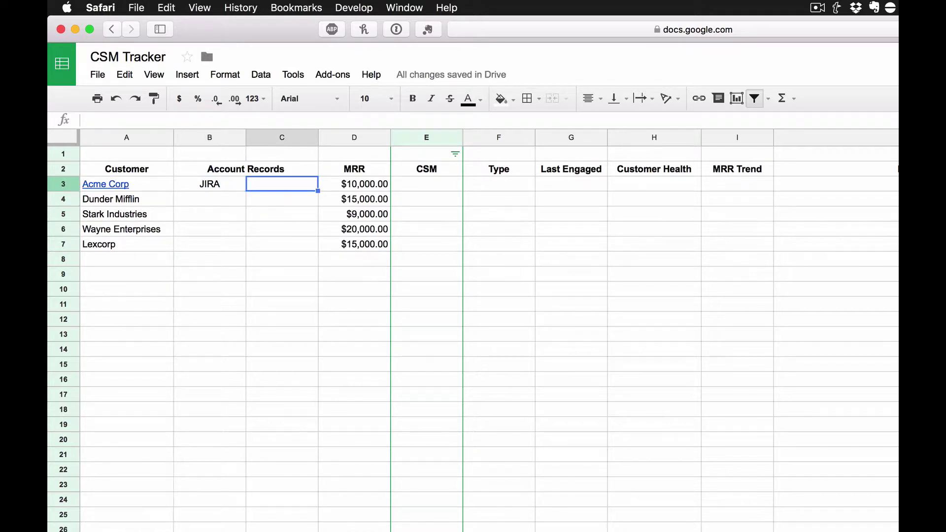
{"action": "type", "text": "Salesforce"}
{"action": "key", "text": "Return"}
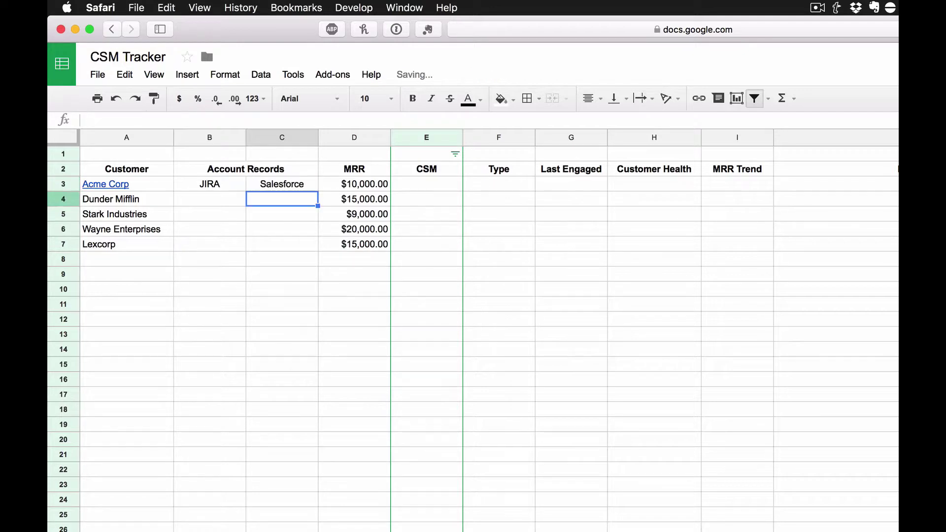
Step: Fill JIRA and Salesforce from B3:C3 down through row 7
{"action": "key", "text": "Up"}
{"action": "key", "text": "shift+Left"}
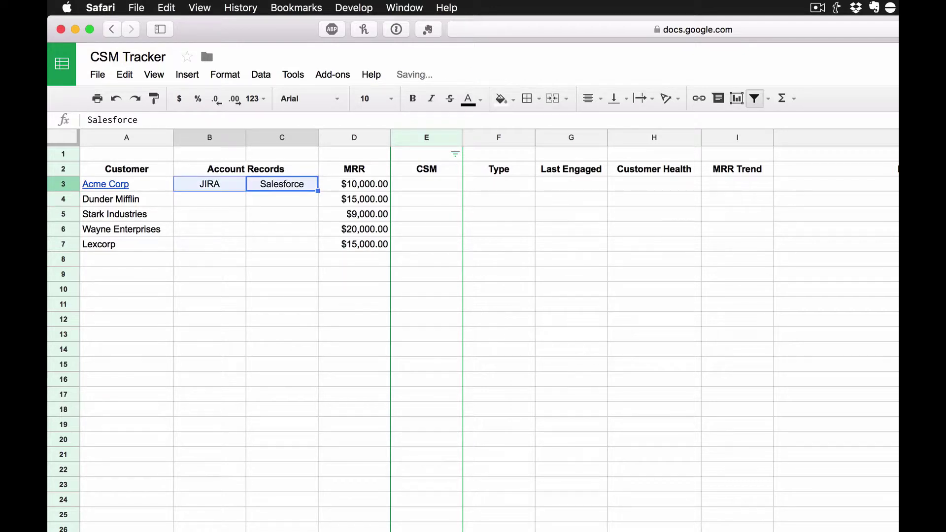
{"action": "left_click_drag", "start_coordinate": [317, 190], "coordinate": [308, 241]}
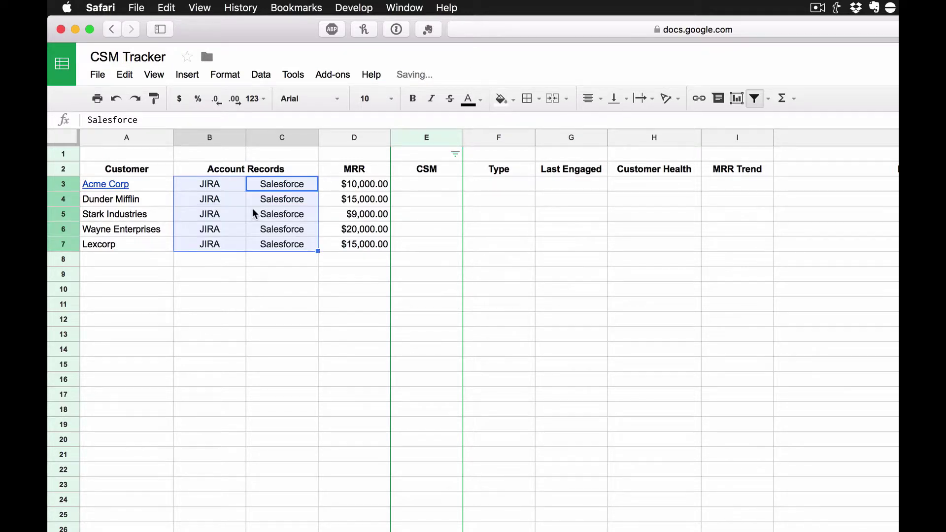
{"action": "left_click", "coordinate": [232, 185]}
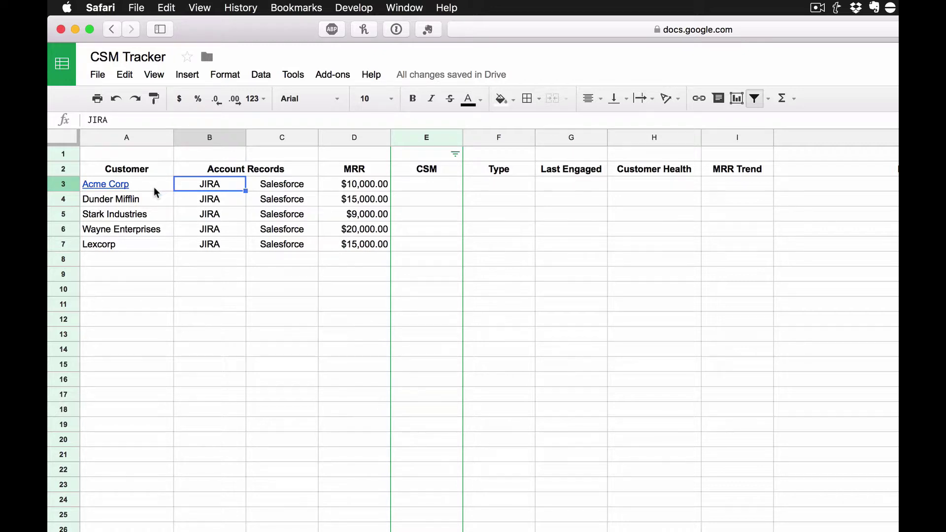
{"action": "mouse_move", "coordinate": [153, 187]}
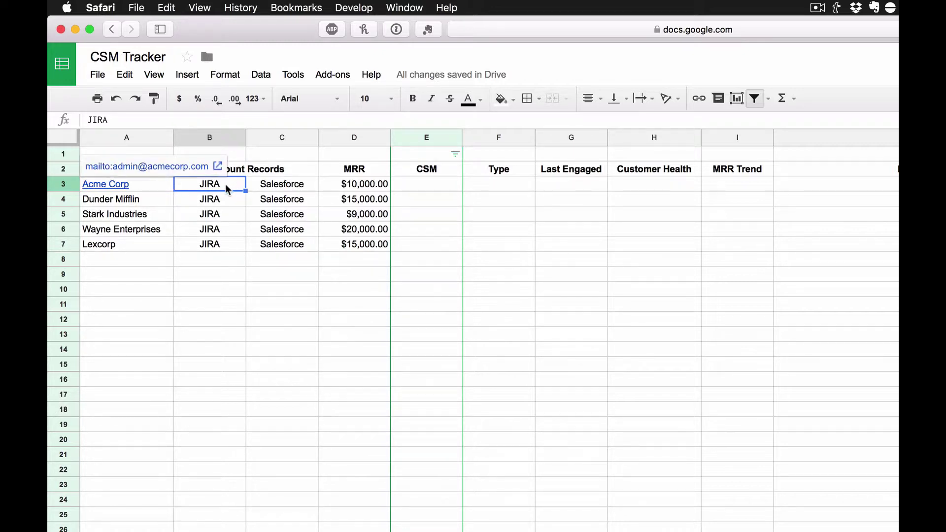
{"action": "left_click", "coordinate": [281, 188]}
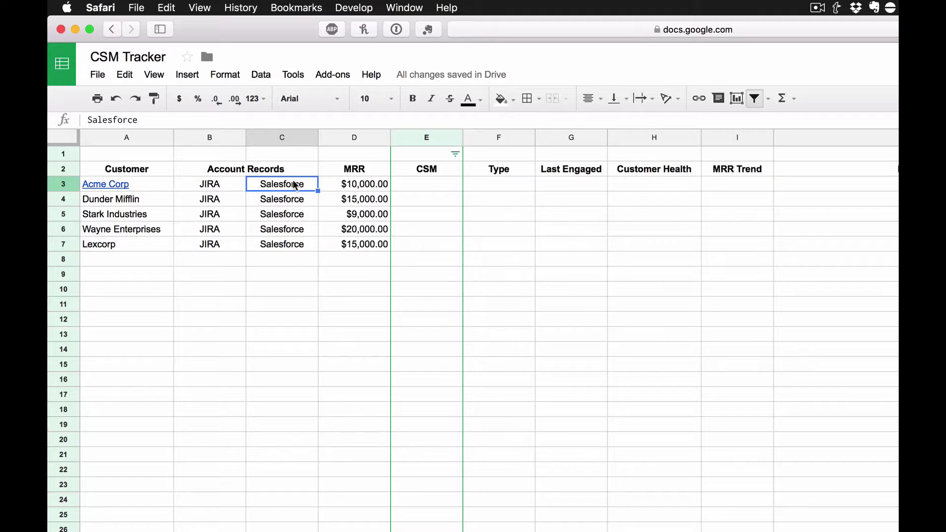
{"action": "left_click", "coordinate": [365, 138]}
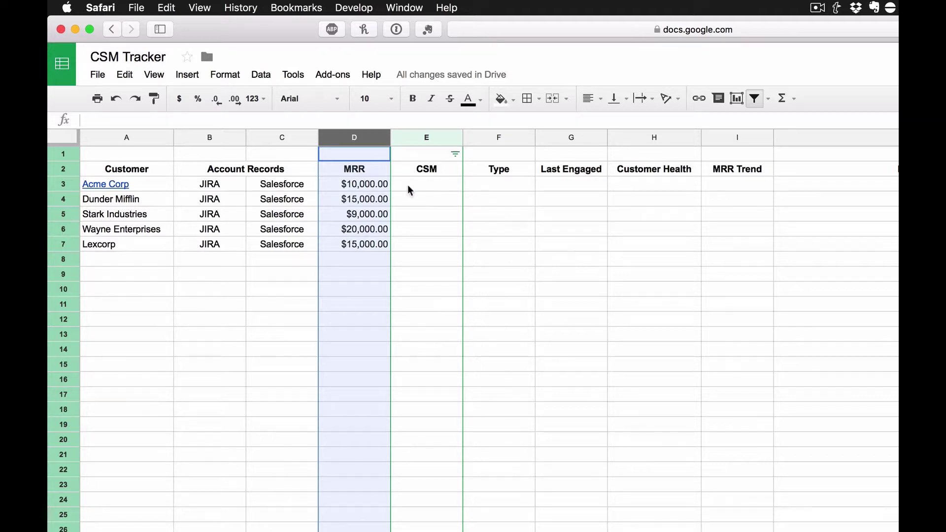
Step: Add a data validation dropdown with the items Eric,John to the CSM cells E3:E7
{"action": "left_click", "coordinate": [426, 185]}
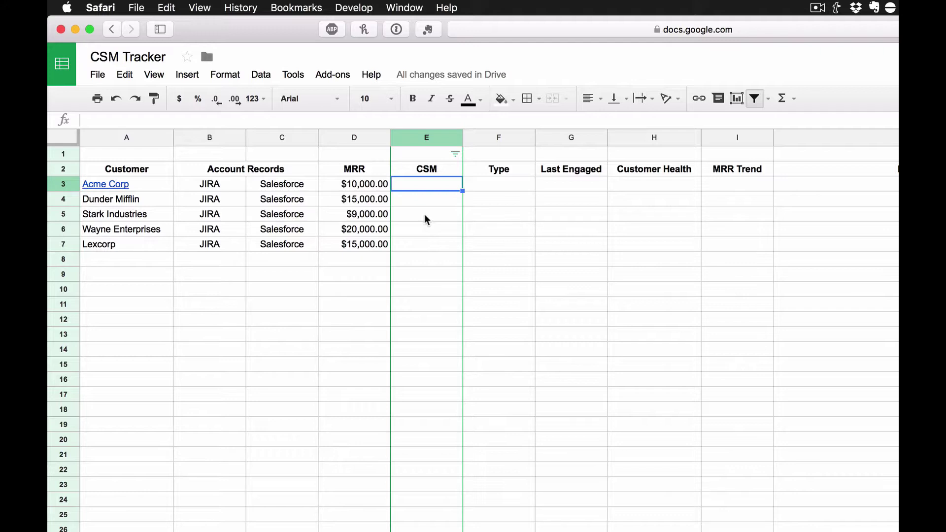
{"action": "left_click", "coordinate": [420, 244], "text": "shift"}
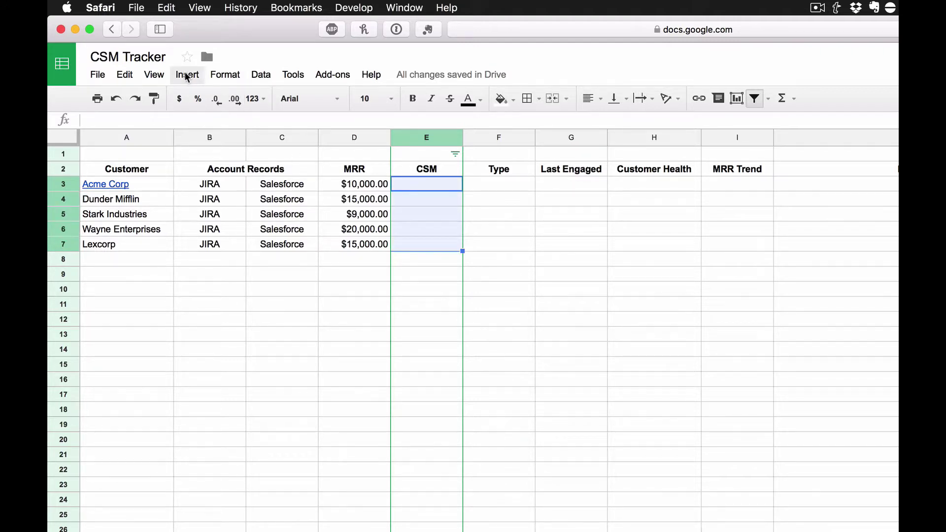
{"action": "left_click", "coordinate": [260, 74]}
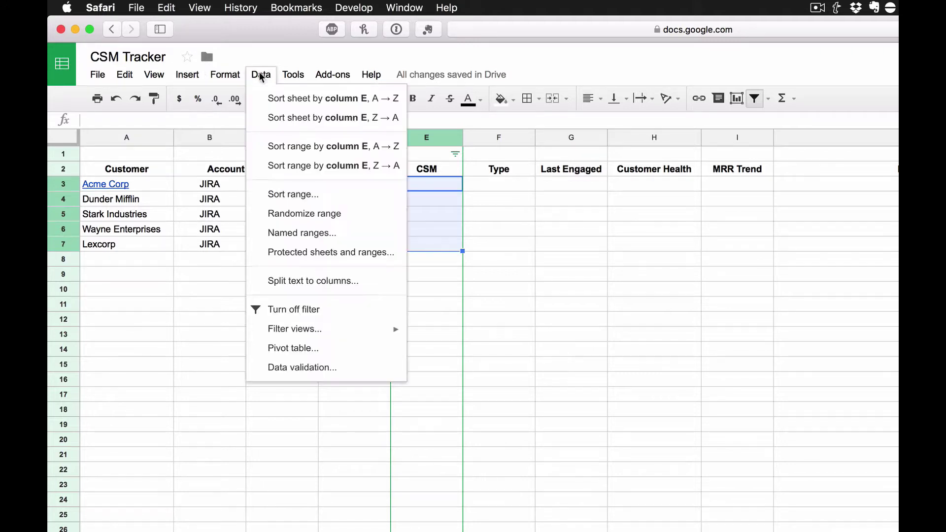
{"action": "left_click", "coordinate": [330, 369]}
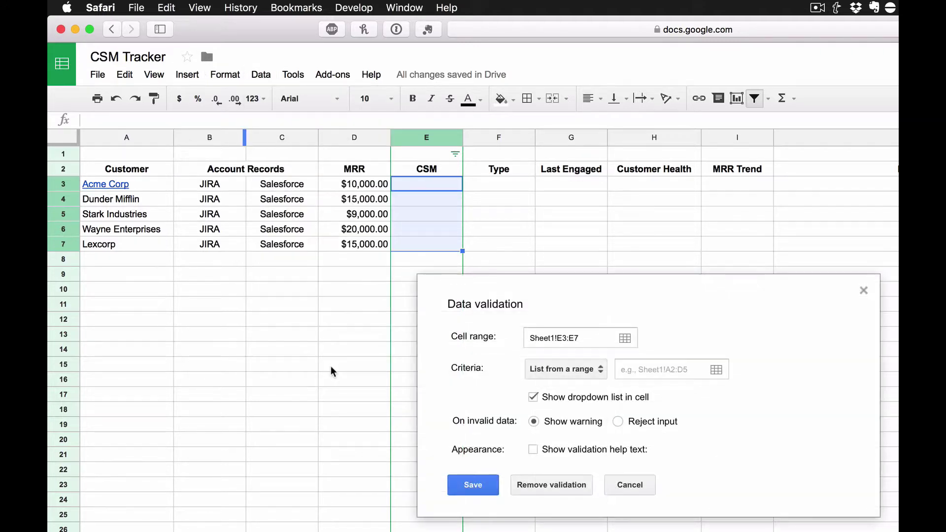
{"action": "left_click", "coordinate": [559, 373]}
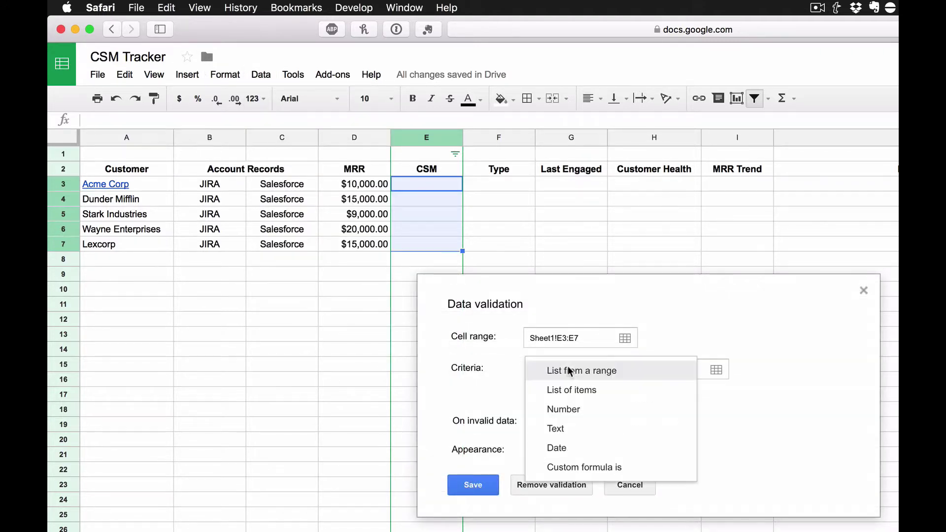
{"action": "left_click", "coordinate": [583, 390]}
{"action": "left_click", "coordinate": [620, 368]}
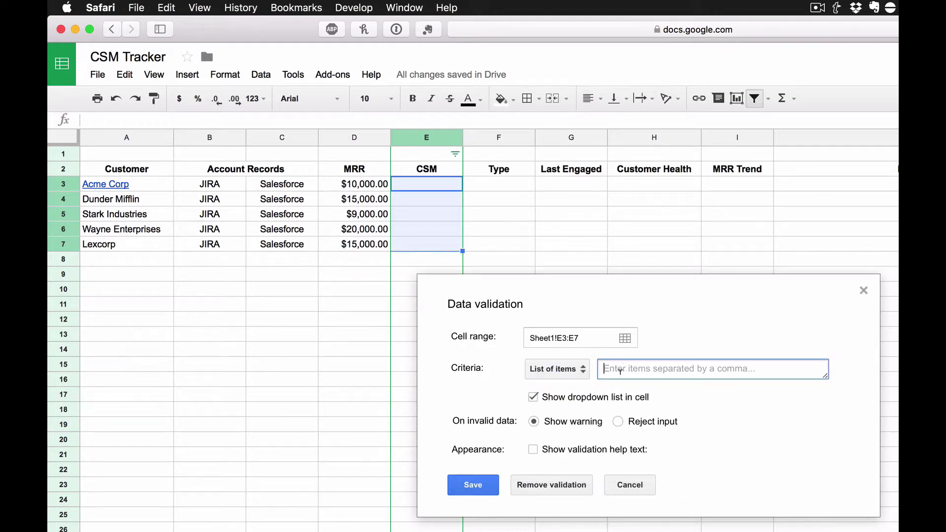
{"action": "type", "text": "Erics"}
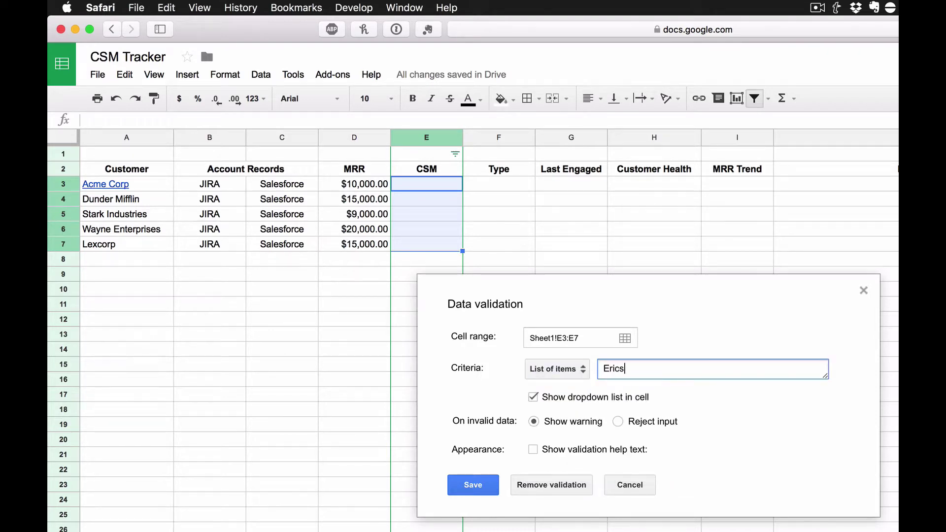
{"action": "key", "text": "BackSpace"}
{"action": "type", "text": ",John"}
{"action": "left_click", "coordinate": [481, 485]}
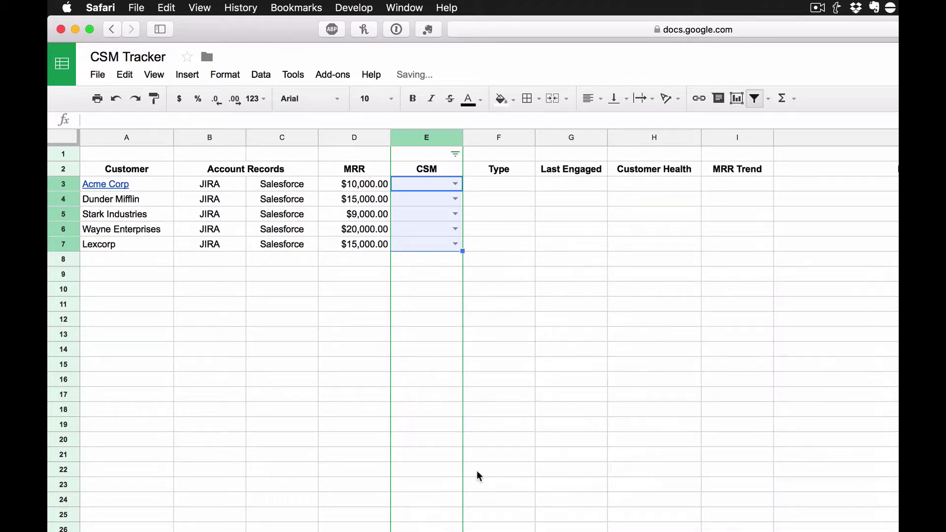
Step: Assign CSMs: Eric to Acme Corp, Dunder Mifflin and Lexcorp; John to Stark Industries and Wayne Enterprises
{"action": "left_click", "coordinate": [454, 185]}
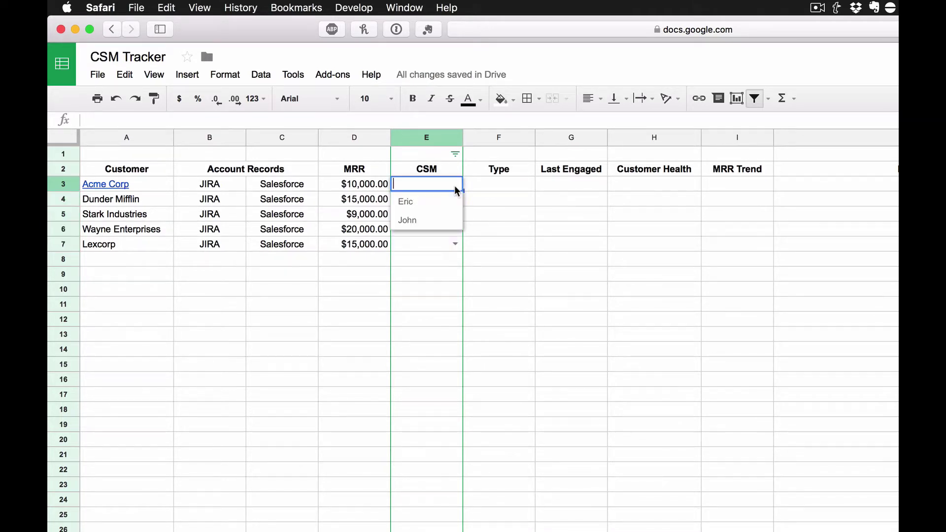
{"action": "left_click", "coordinate": [433, 201]}
{"action": "left_click", "coordinate": [454, 199]}
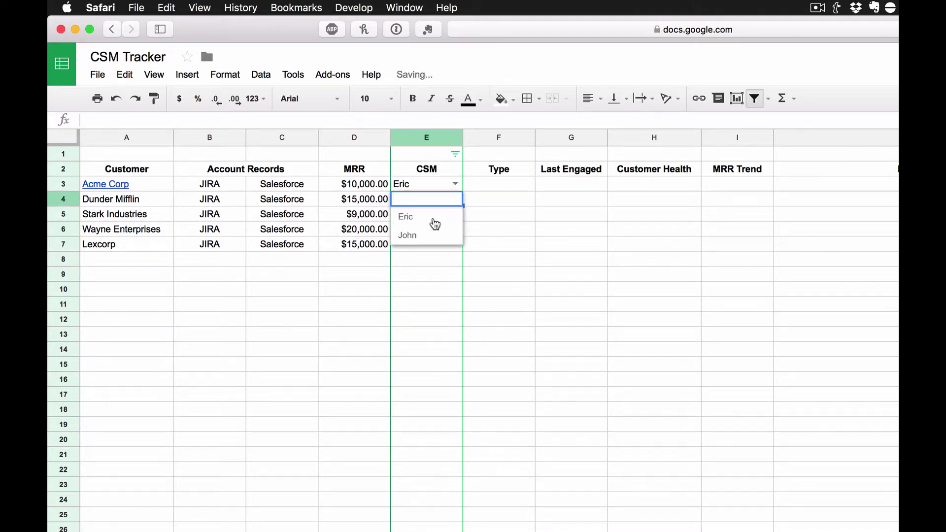
{"action": "left_click", "coordinate": [437, 217]}
{"action": "left_click", "coordinate": [454, 214]}
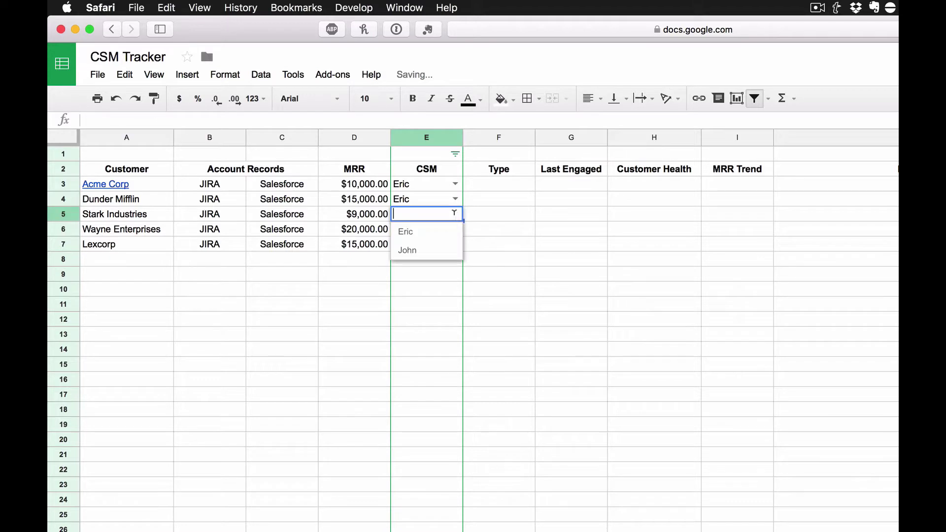
{"action": "left_click", "coordinate": [433, 250]}
{"action": "left_click", "coordinate": [451, 230]}
{"action": "left_click", "coordinate": [431, 264]}
{"action": "left_click", "coordinate": [456, 244]}
{"action": "left_click", "coordinate": [420, 265]}
{"action": "left_click", "coordinate": [503, 197]}
{"action": "left_click", "coordinate": [503, 180]}
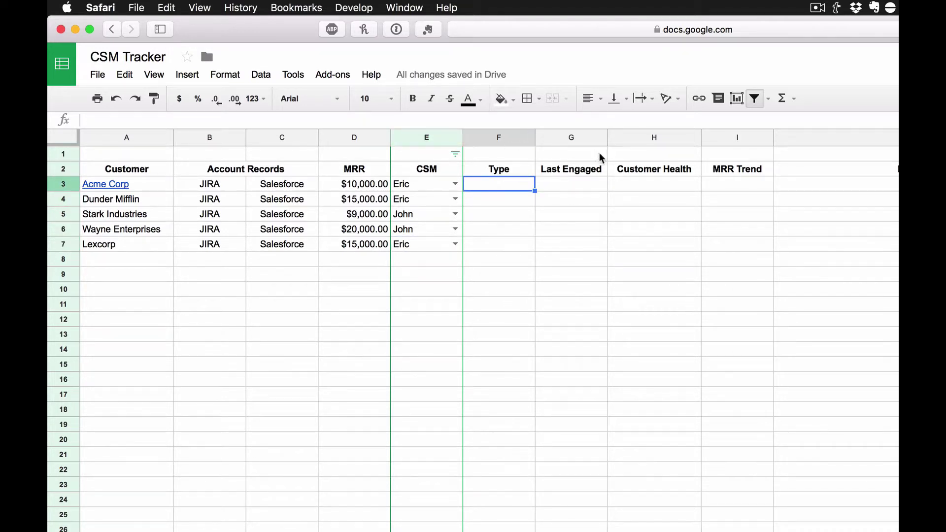
Step: Add a 'is valid date' data validation rule to Last Engaged cells G3:G7
{"action": "left_click", "coordinate": [572, 139]}
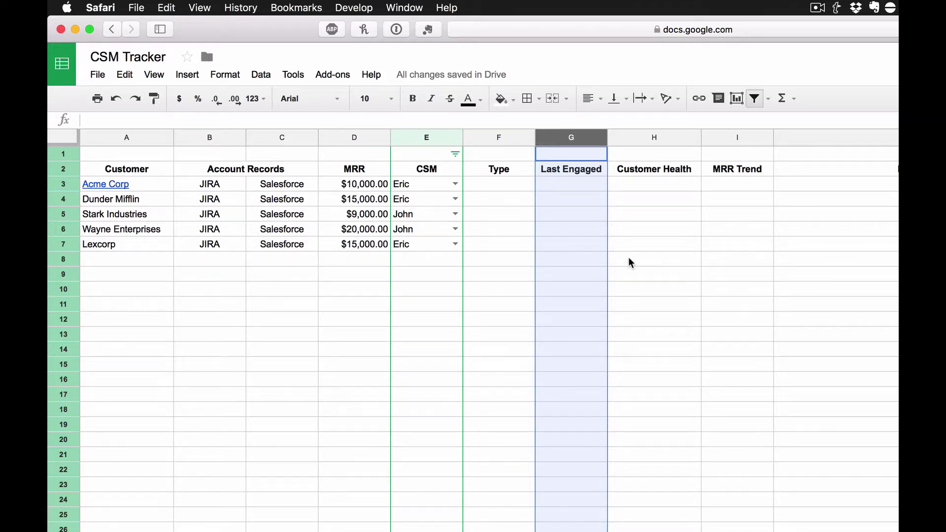
{"action": "left_click", "coordinate": [621, 258]}
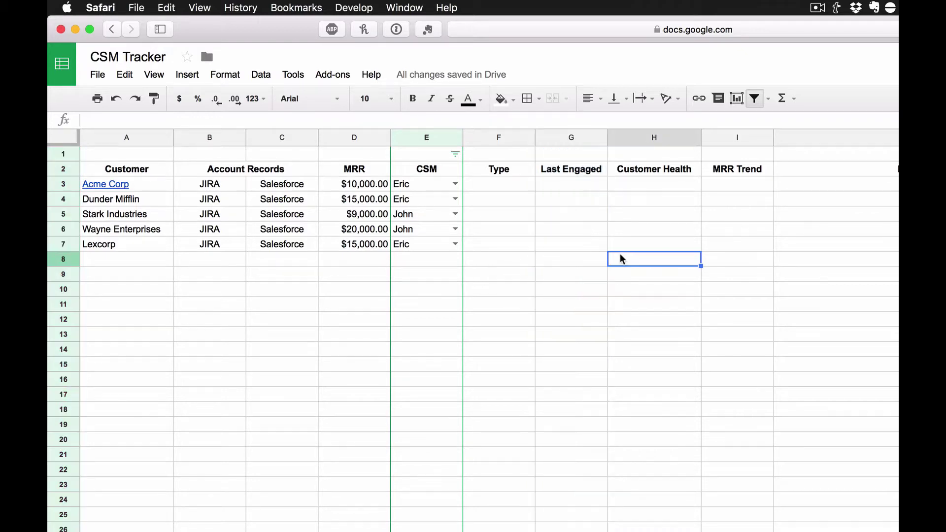
{"action": "left_click_drag", "start_coordinate": [579, 186], "coordinate": [573, 245]}
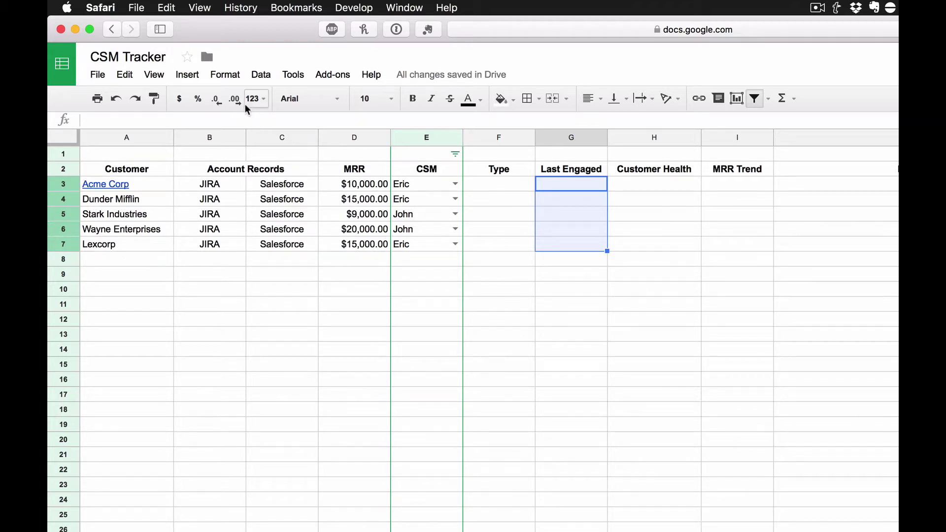
{"action": "left_click", "coordinate": [261, 74]}
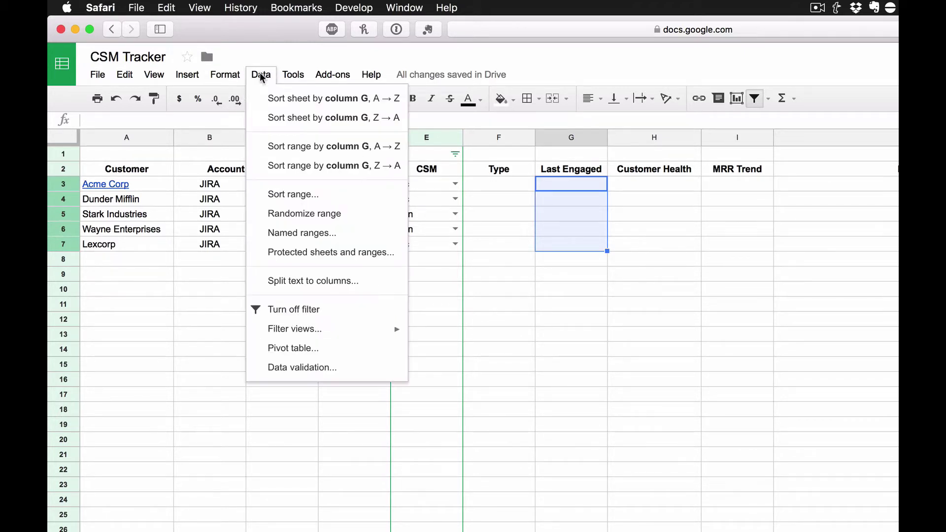
{"action": "left_click", "coordinate": [323, 370]}
{"action": "left_click", "coordinate": [572, 371]}
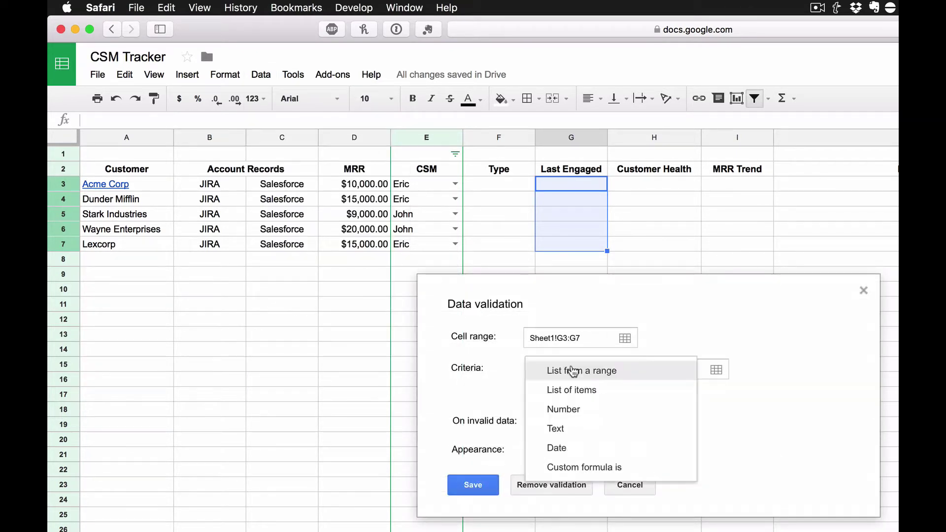
{"action": "left_click", "coordinate": [557, 448]}
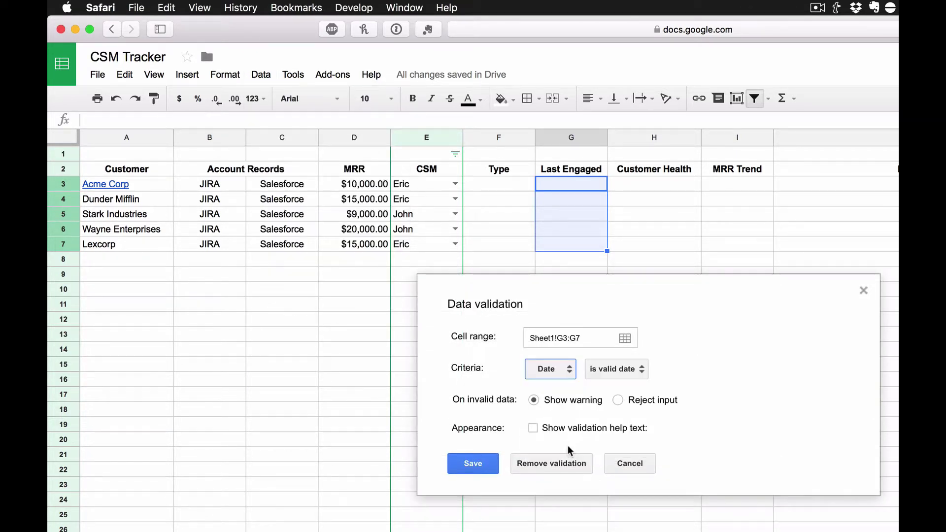
{"action": "left_click", "coordinate": [473, 463]}
{"action": "left_click", "coordinate": [629, 301]}
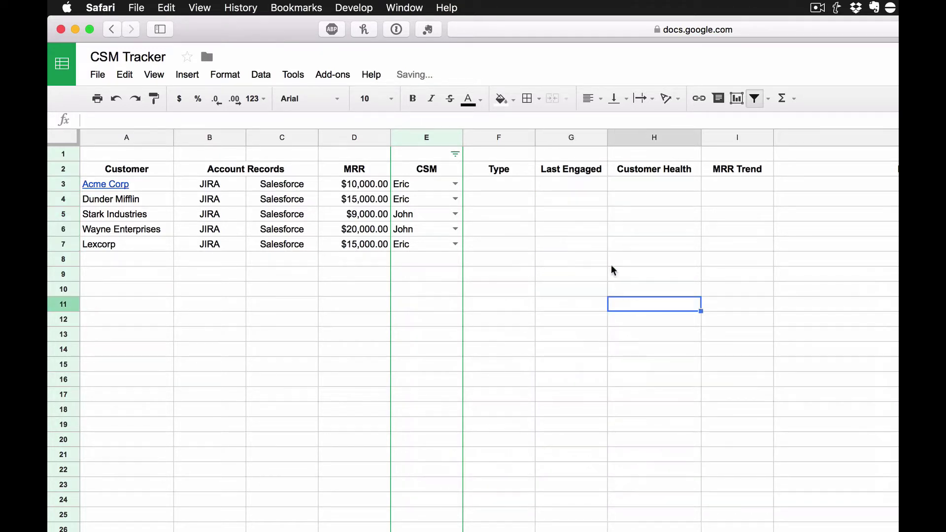
Step: Pick Last Engaged dates 8/15/2017, 8/3/2017, 7/12/2017, 6/7/2017 and 5/1/2017 for the five customers
{"action": "double_click", "coordinate": [576, 183]}
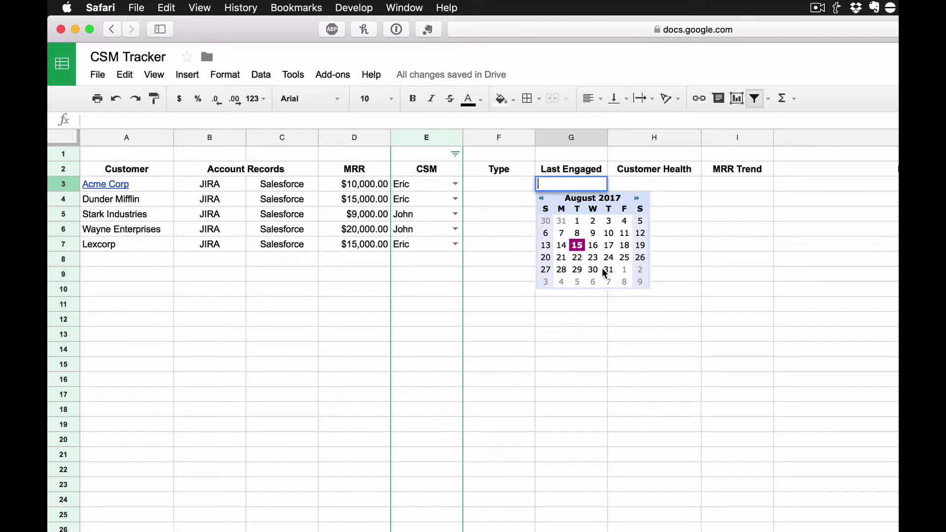
{"action": "left_click", "coordinate": [577, 244]}
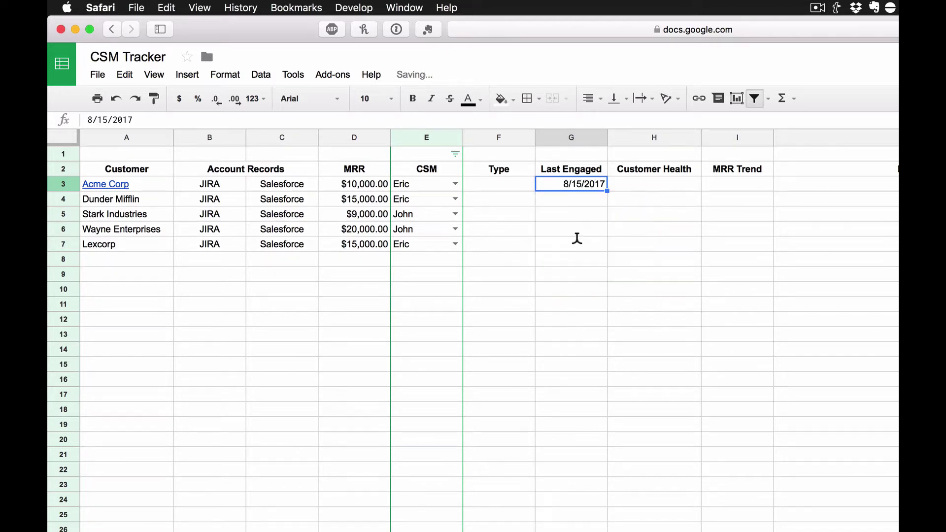
{"action": "double_click", "coordinate": [581, 198]}
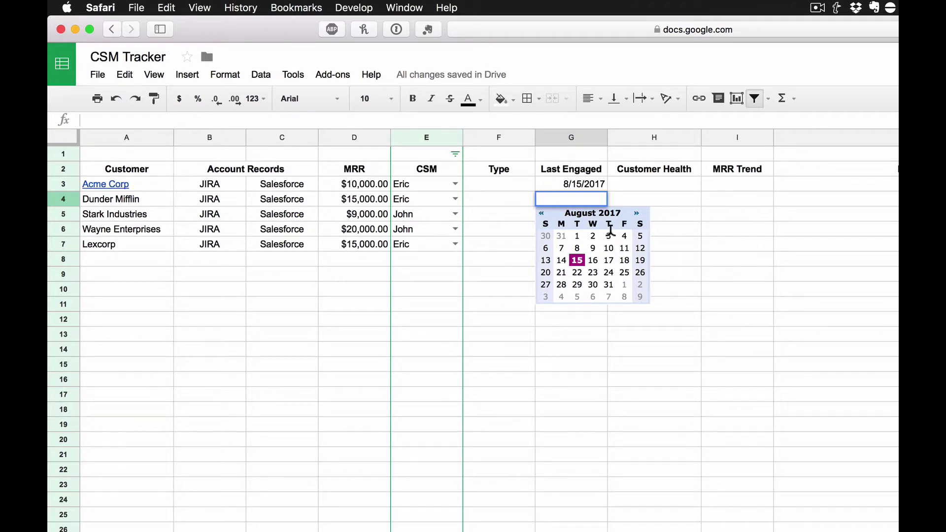
{"action": "left_click", "coordinate": [609, 235]}
{"action": "double_click", "coordinate": [576, 215]}
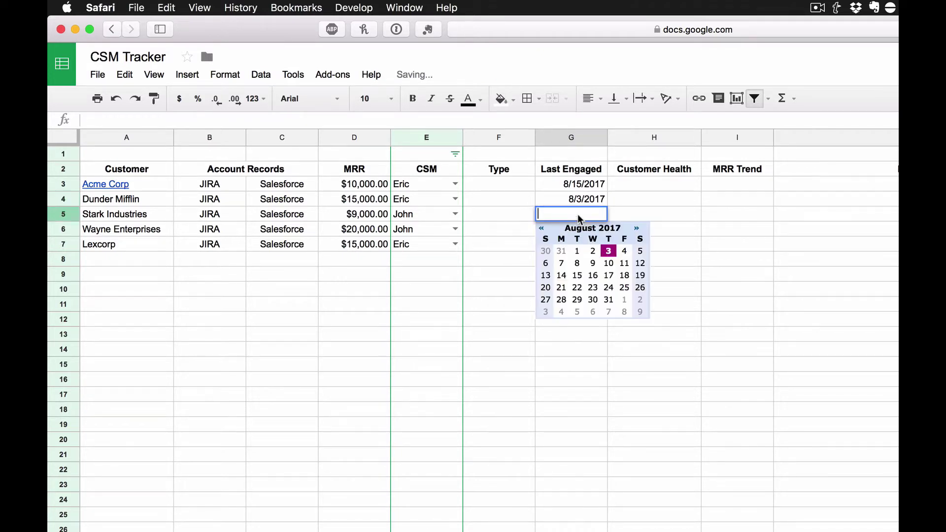
{"action": "left_click", "coordinate": [543, 228]}
{"action": "left_click", "coordinate": [592, 274]}
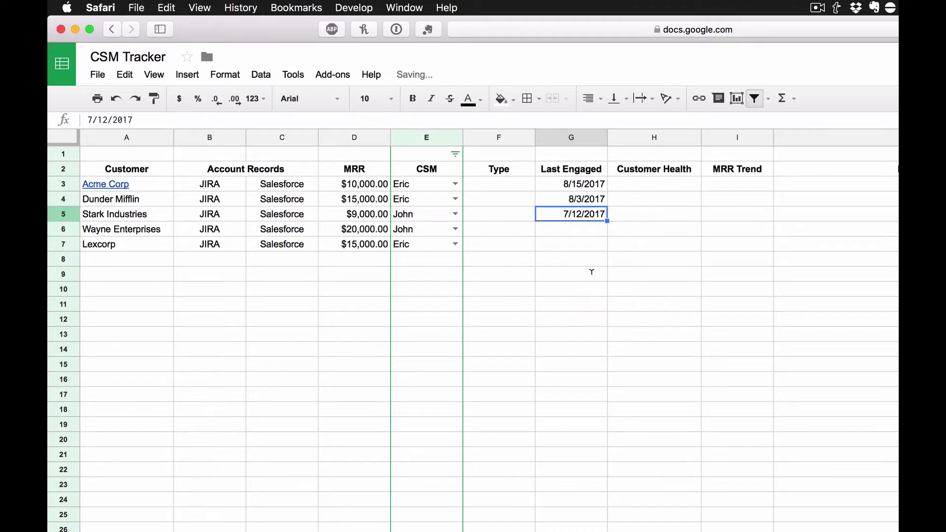
{"action": "double_click", "coordinate": [578, 228]}
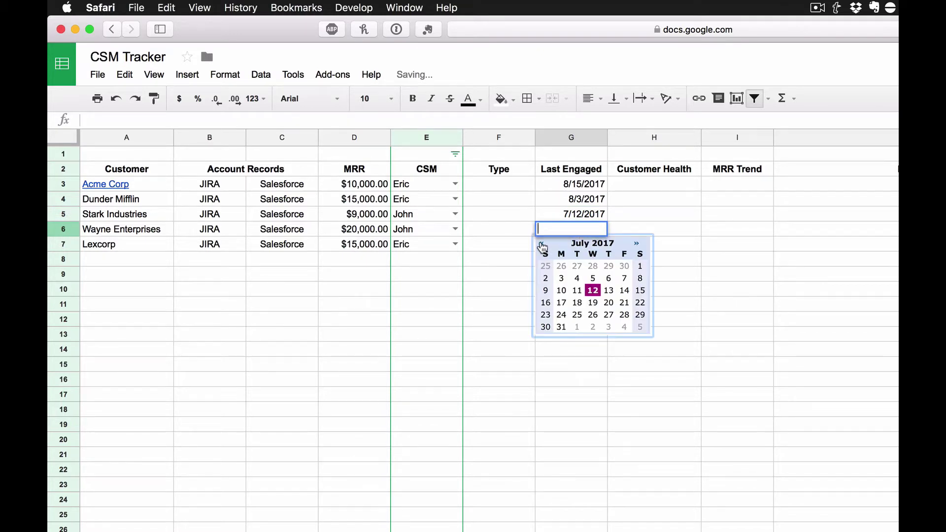
{"action": "left_click", "coordinate": [542, 242]}
{"action": "left_click", "coordinate": [589, 280]}
{"action": "left_click", "coordinate": [585, 242]}
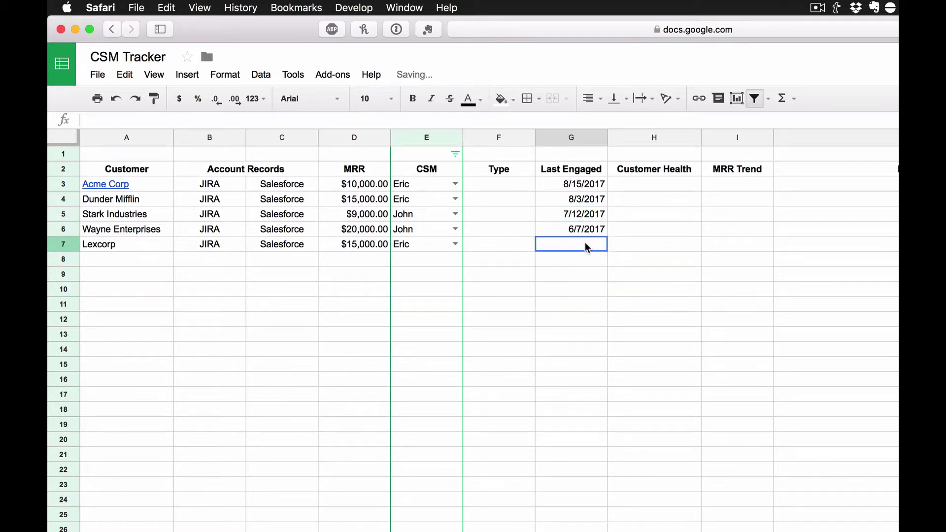
{"action": "double_click", "coordinate": [585, 242]}
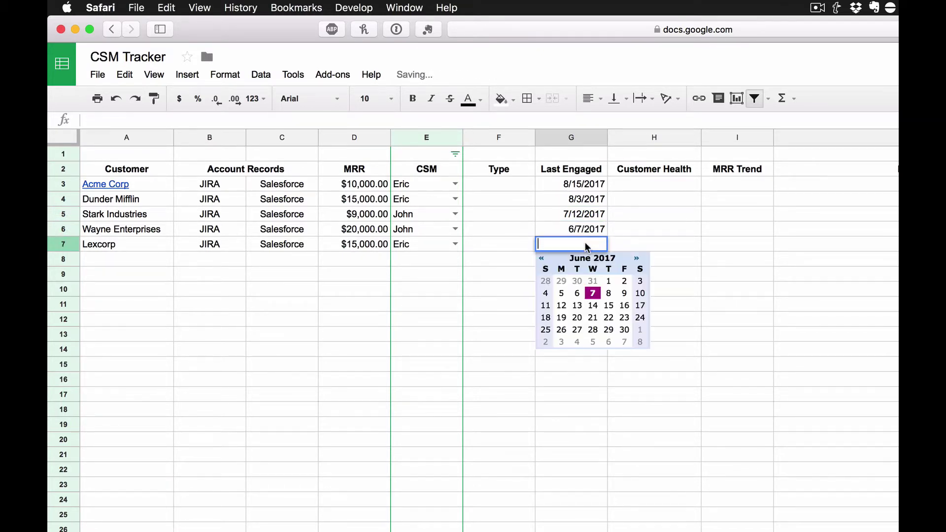
{"action": "left_click", "coordinate": [542, 259]}
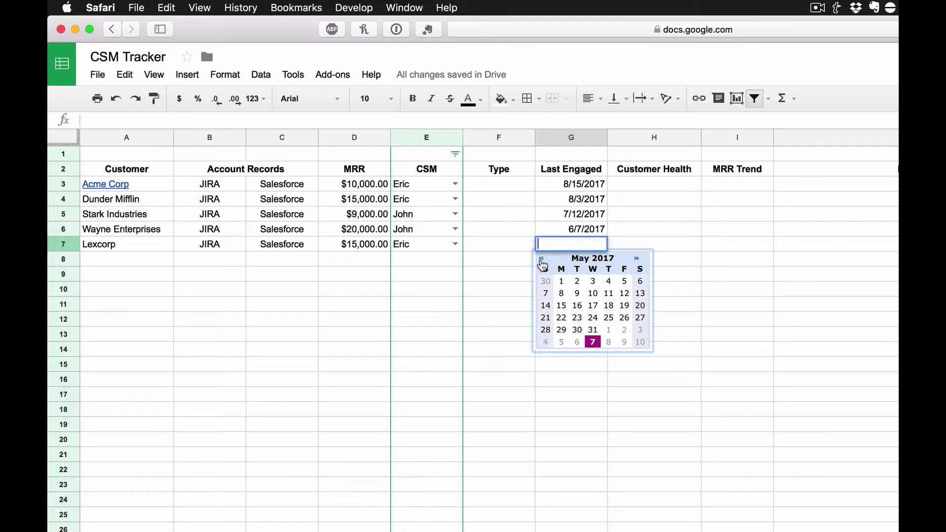
{"action": "left_click", "coordinate": [562, 282]}
{"action": "left_click", "coordinate": [651, 259]}
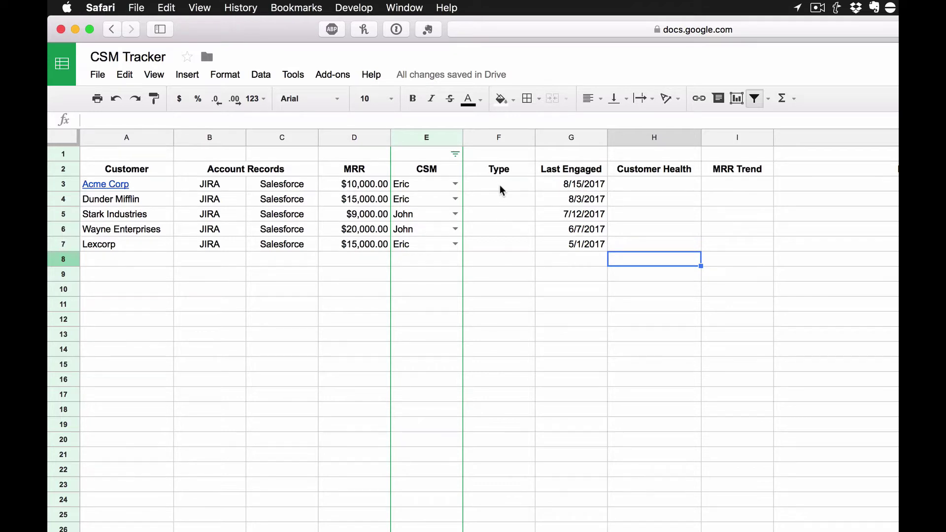
Step: Add a dropdown rule with the items Reactive,Proactive to Type cells F3:F7
{"action": "left_click_drag", "start_coordinate": [499, 185], "coordinate": [499, 246]}
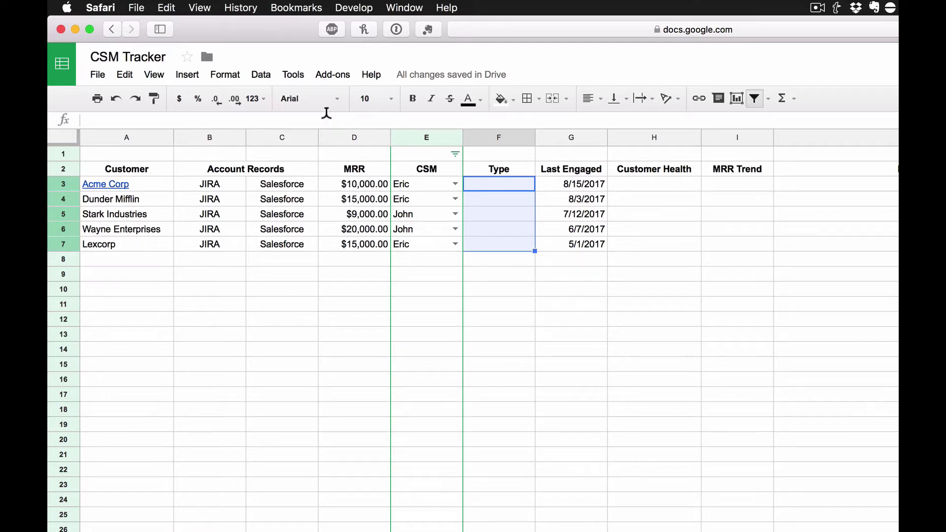
{"action": "left_click", "coordinate": [263, 75]}
{"action": "left_click", "coordinate": [310, 368]}
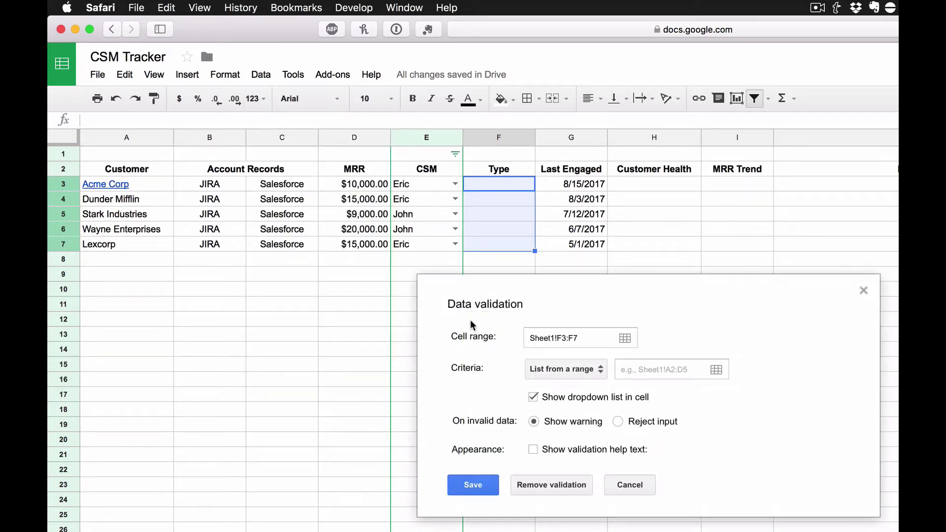
{"action": "left_click", "coordinate": [558, 369]}
{"action": "left_click", "coordinate": [572, 392]}
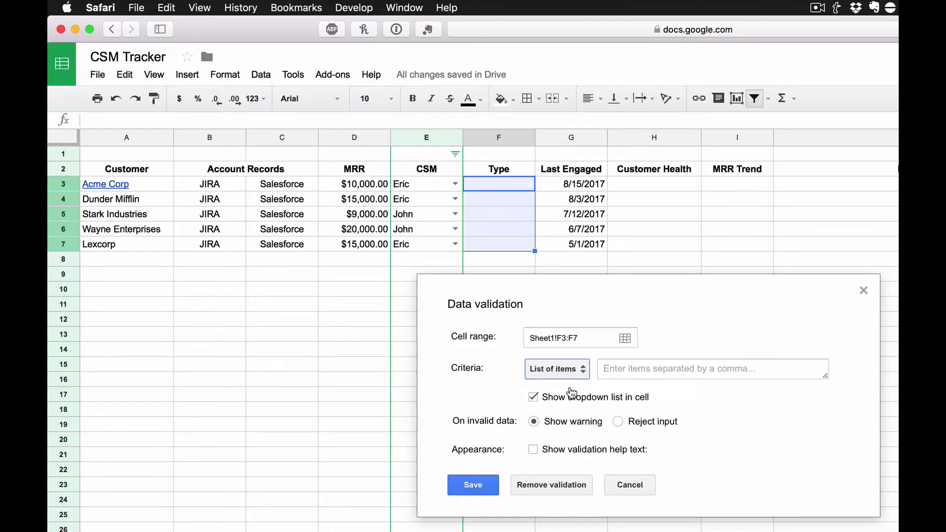
{"action": "type", "text": "Reactive,Proactive"}
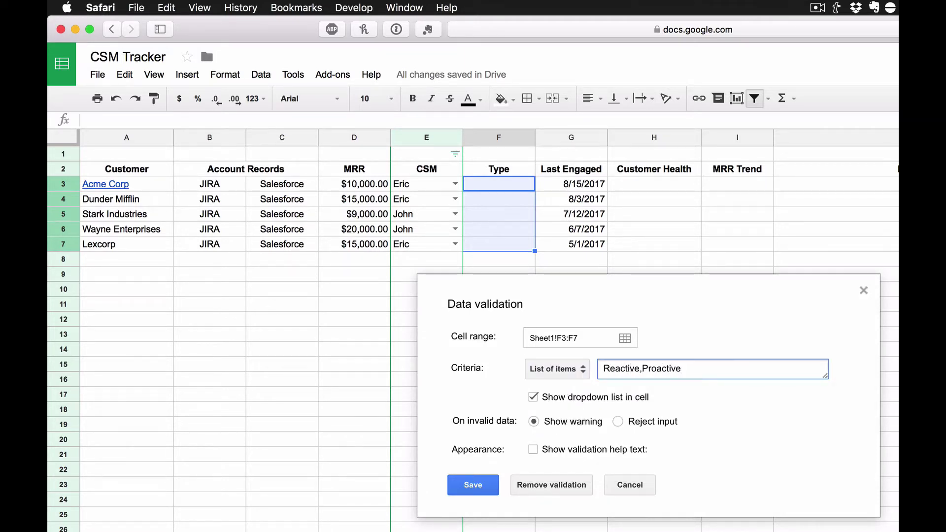
{"action": "left_click", "coordinate": [473, 485]}
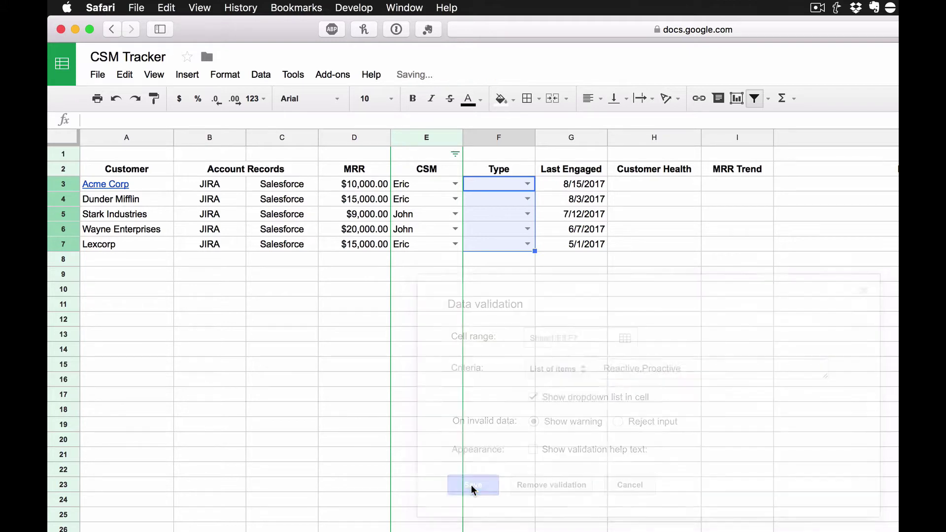
Step: Set Acme Corp and Dunder Mifflin to Proactive; Stark Industries, Wayne Enterprises and Lexcorp to Reactive
{"action": "left_click", "coordinate": [527, 185]}
{"action": "left_click", "coordinate": [505, 218]}
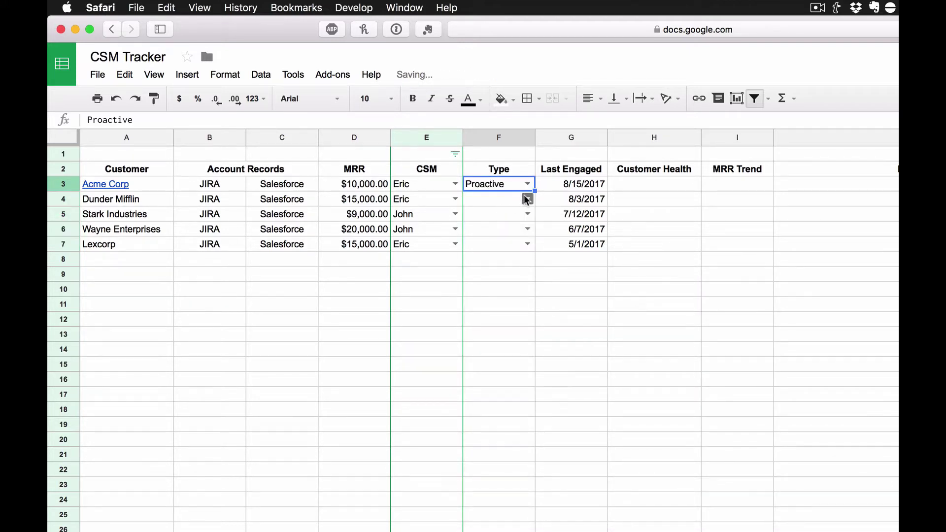
{"action": "left_click", "coordinate": [526, 199]}
{"action": "left_click", "coordinate": [508, 233]}
{"action": "left_click", "coordinate": [526, 214]}
{"action": "left_click", "coordinate": [512, 232]}
{"action": "left_click", "coordinate": [523, 229]}
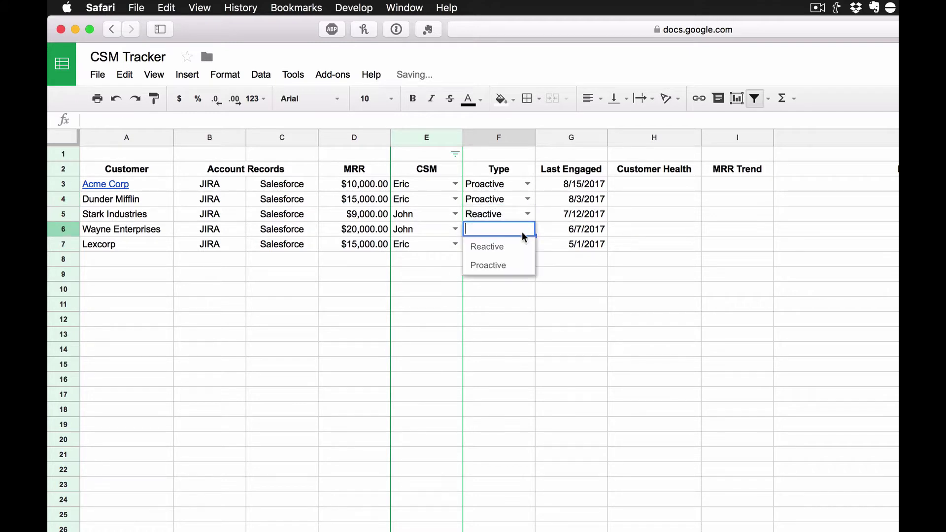
{"action": "left_click", "coordinate": [513, 247]}
{"action": "left_click", "coordinate": [524, 245]}
{"action": "left_click", "coordinate": [515, 262]}
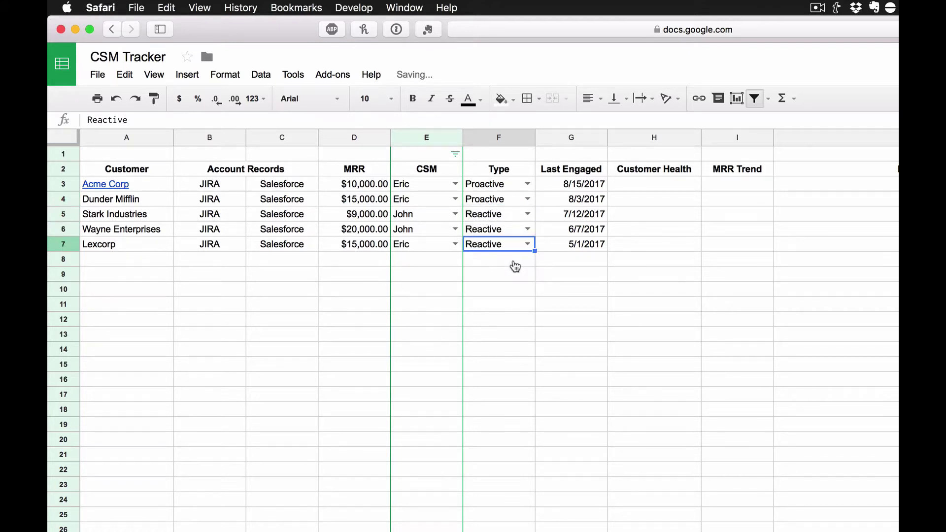
{"action": "left_click", "coordinate": [670, 185]}
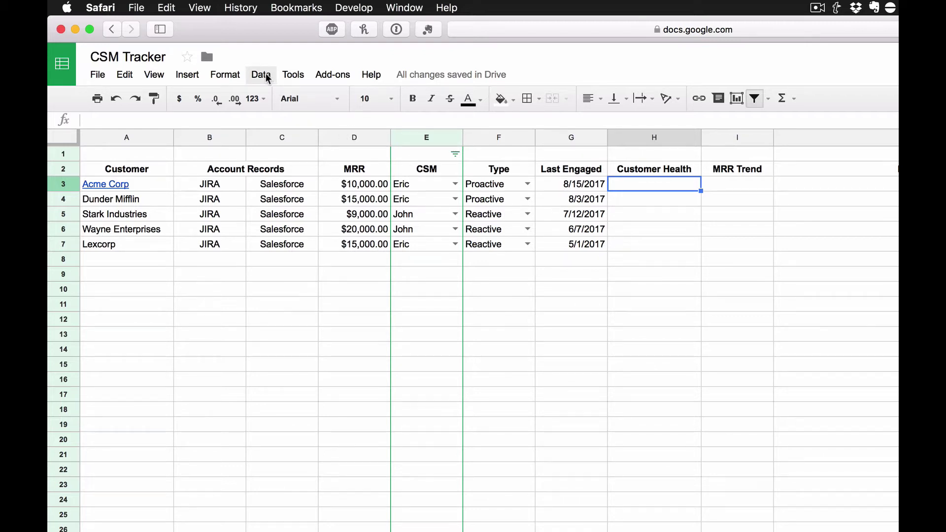
Step: Add a dropdown rule with GOOD,UNKNOWN,CHURN RISK,CHURNING to Customer Health cells H3:H7
{"action": "left_click", "coordinate": [678, 246], "text": "shift"}
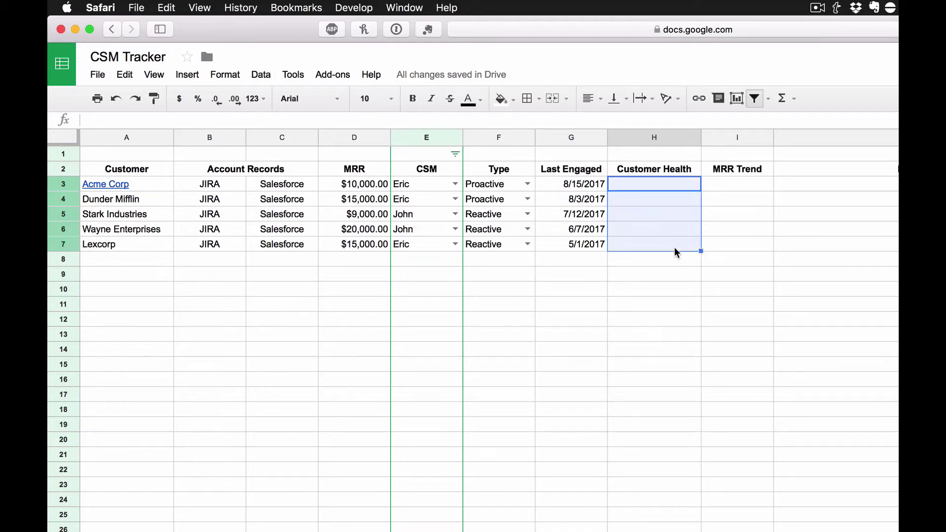
{"action": "left_click", "coordinate": [261, 75]}
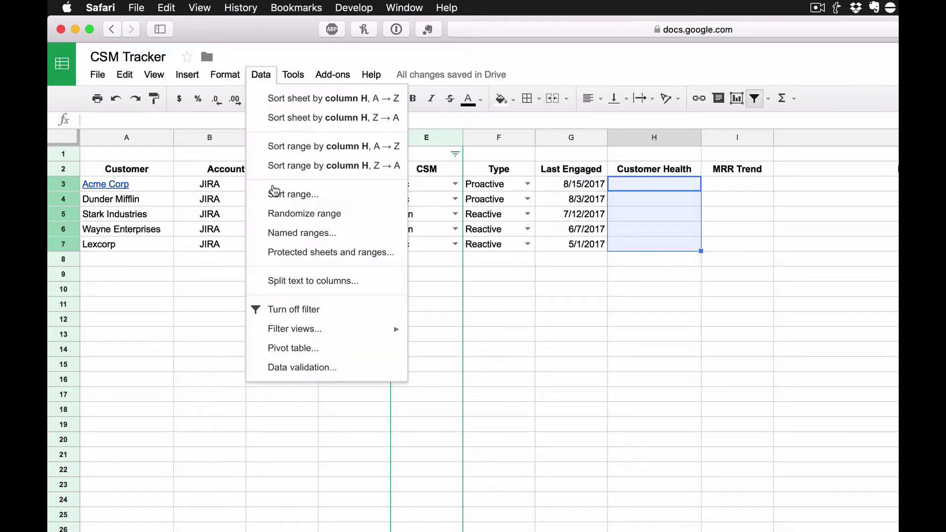
{"action": "left_click", "coordinate": [330, 375]}
{"action": "left_click", "coordinate": [575, 367]}
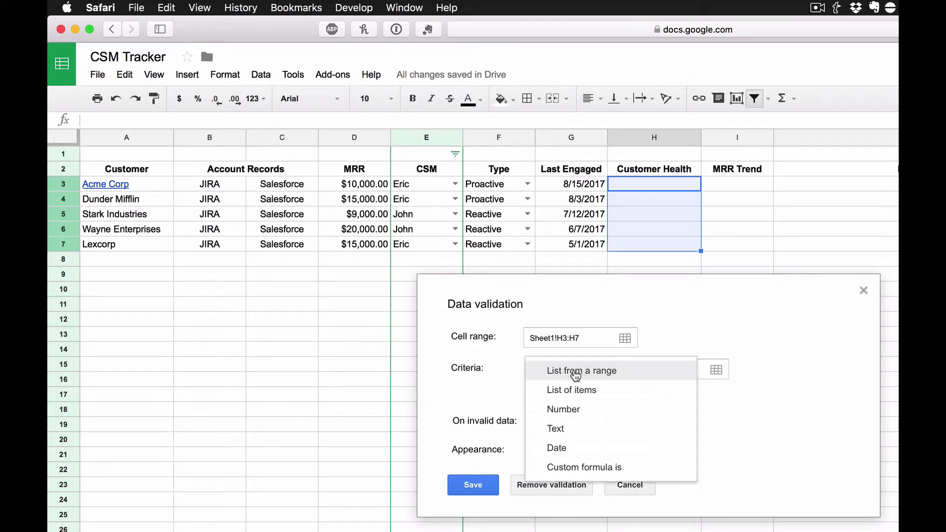
{"action": "left_click", "coordinate": [585, 390]}
{"action": "left_click", "coordinate": [621, 368]}
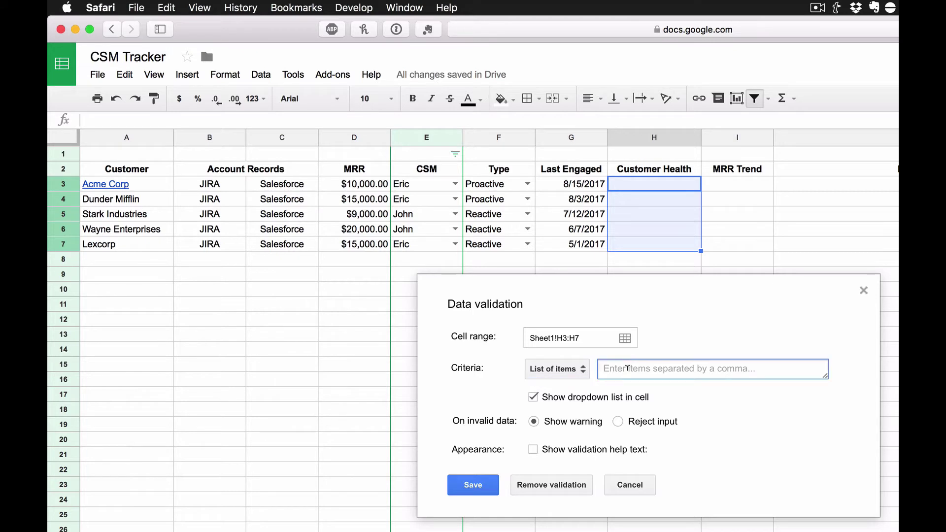
{"action": "type", "text": "GOOD,"}
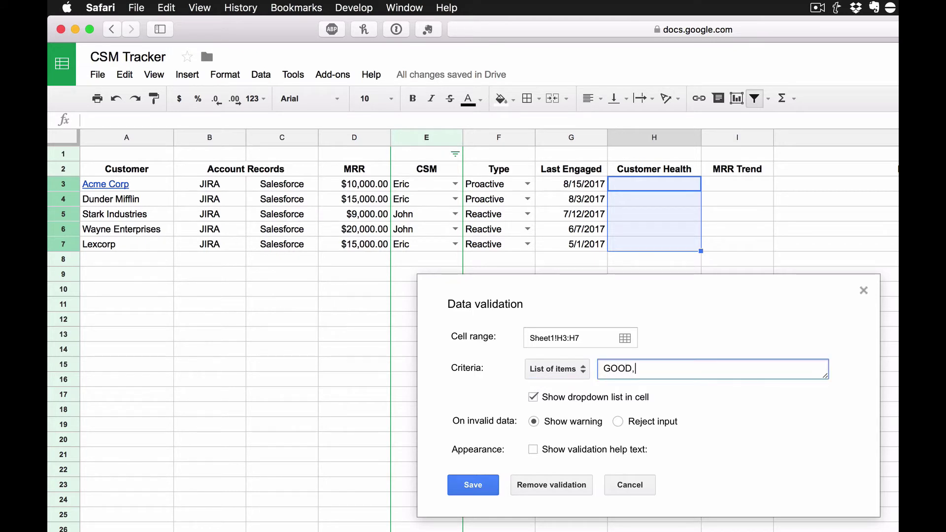
{"action": "type", "text": "UNKNOWN,CHURN RISK,"}
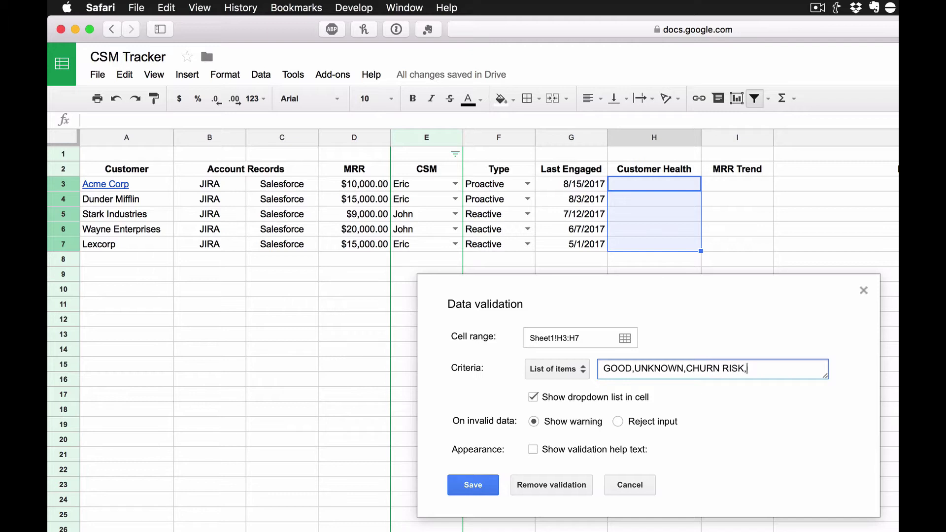
{"action": "type", "text": "CHURNING"}
{"action": "left_click", "coordinate": [474, 484]}
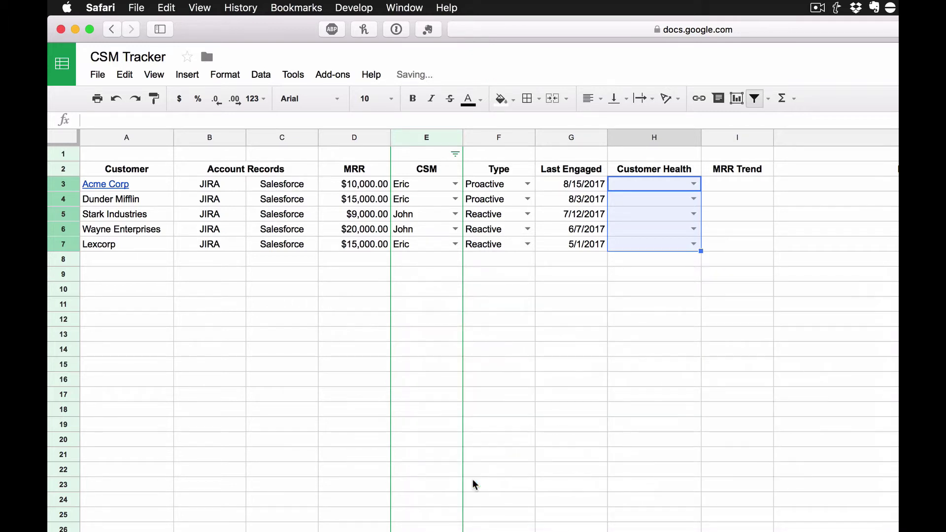
Step: Set customer health to GOOD, UNKNOWN, CHURN RISK, GOOD and CHURNING from Acme Corp to Lexcorp
{"action": "left_click", "coordinate": [737, 247]}
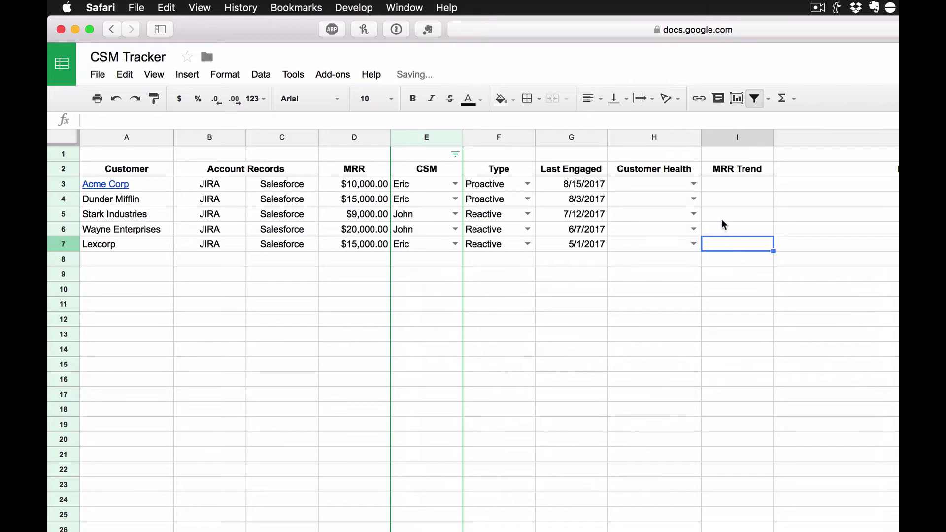
{"action": "left_click", "coordinate": [693, 184]}
{"action": "left_click", "coordinate": [691, 199]}
{"action": "left_click", "coordinate": [693, 199]}
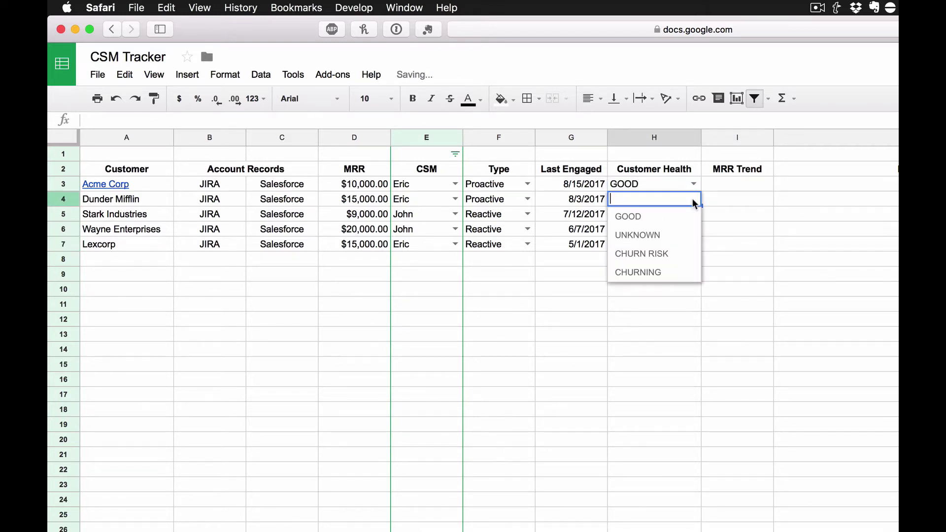
{"action": "left_click", "coordinate": [668, 234]}
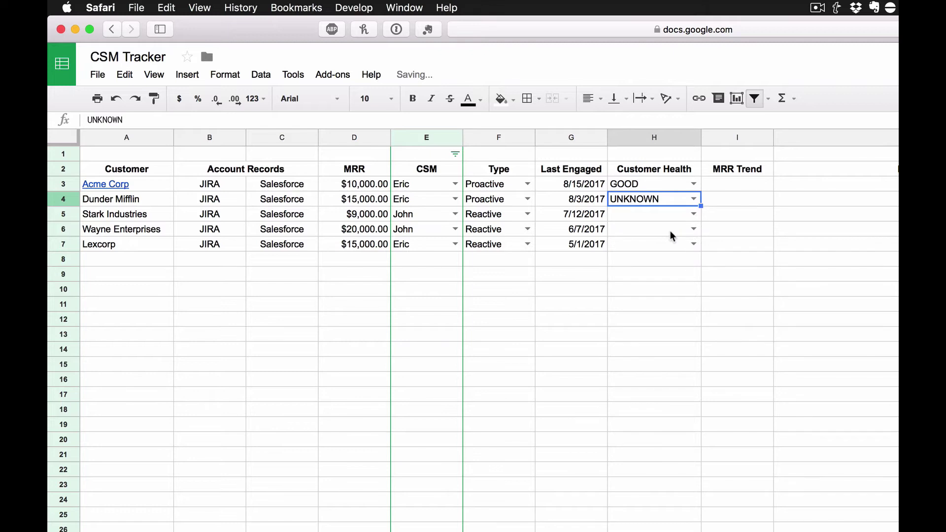
{"action": "left_click", "coordinate": [692, 214]}
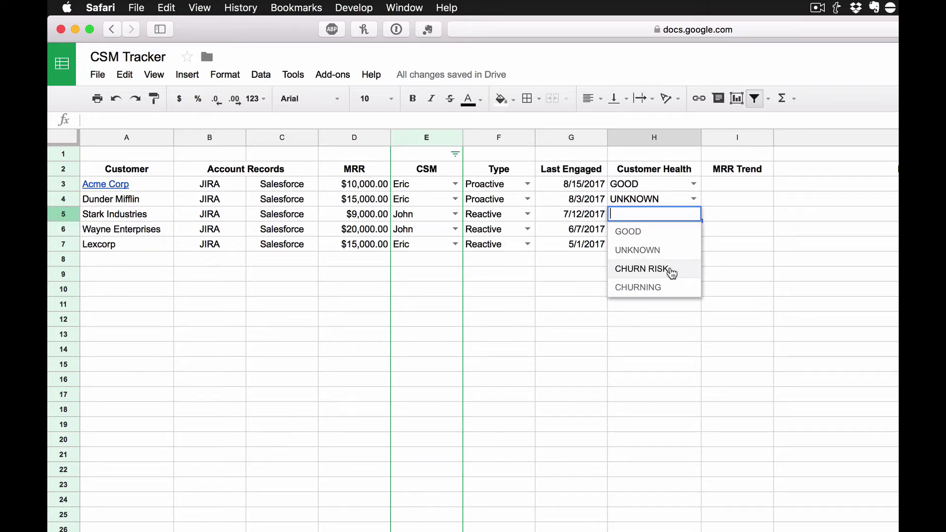
{"action": "left_click", "coordinate": [671, 270]}
{"action": "left_click", "coordinate": [692, 229]}
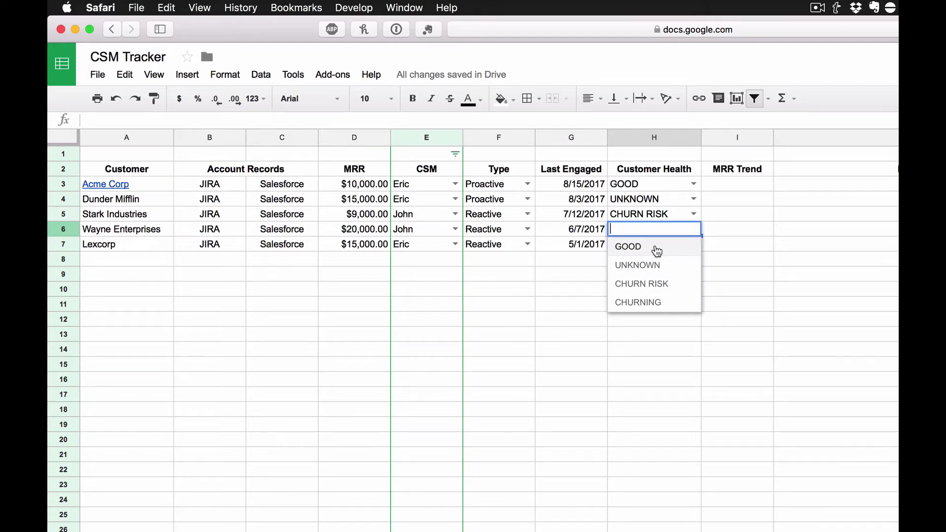
{"action": "left_click", "coordinate": [658, 248]}
{"action": "left_click", "coordinate": [693, 244]}
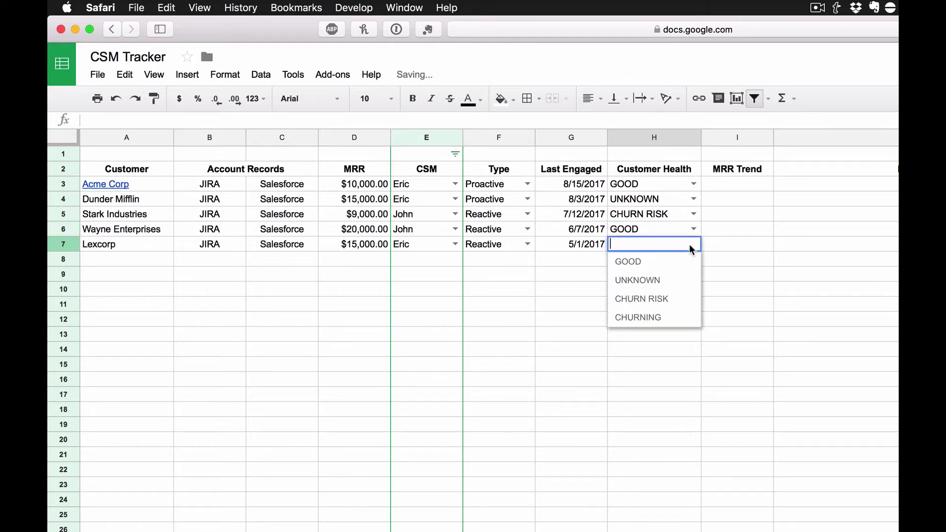
{"action": "left_click", "coordinate": [663, 320]}
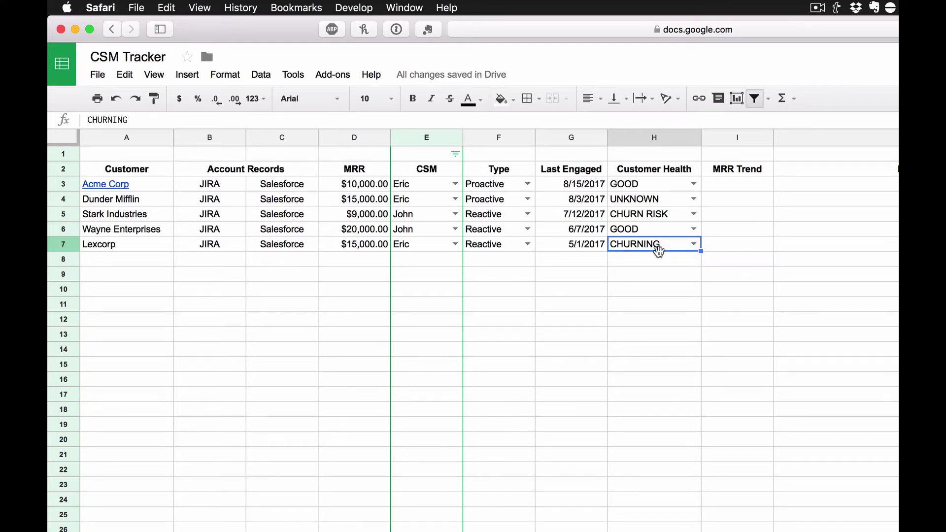
{"action": "left_click", "coordinate": [748, 187]}
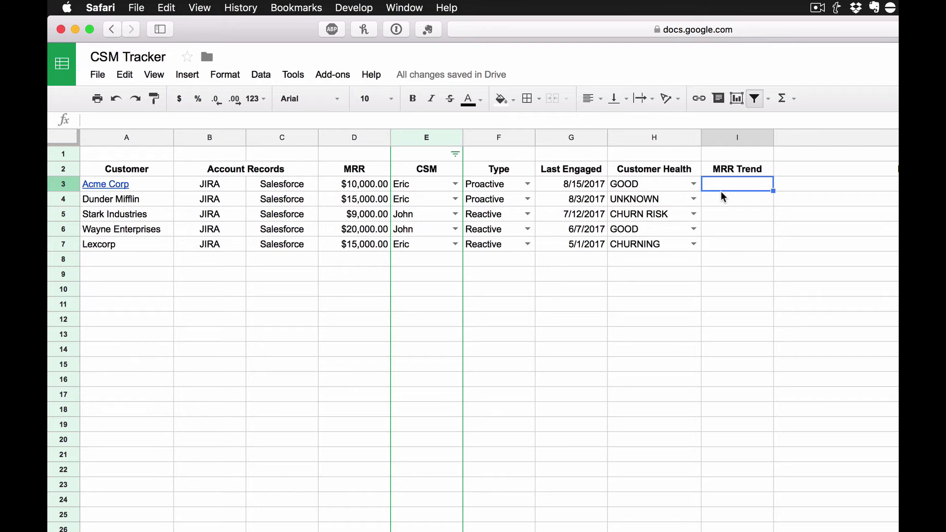
Step: Add a dropdown rule with the items UP,SAME,DOWN to MRR Trend cells I3:I7
{"action": "left_click_drag", "start_coordinate": [722, 186], "coordinate": [723, 245]}
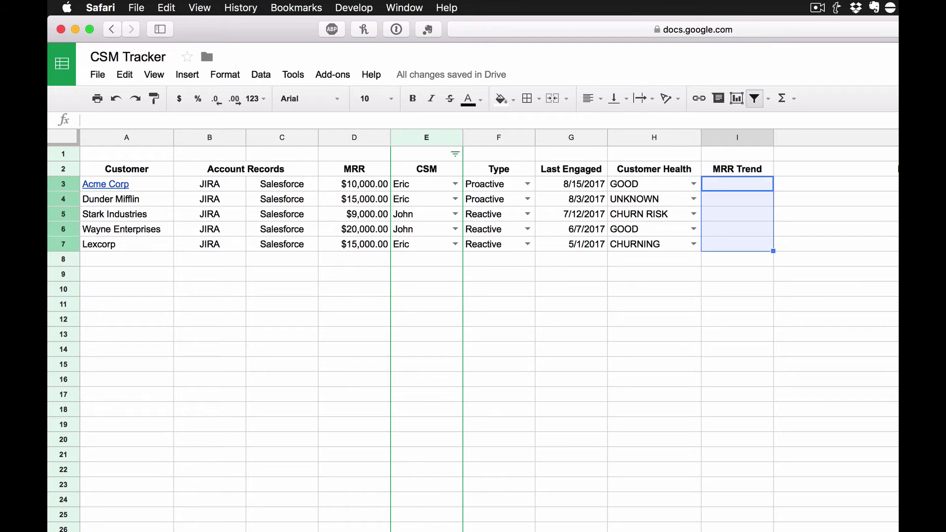
{"action": "left_click", "coordinate": [260, 75]}
{"action": "left_click", "coordinate": [318, 366]}
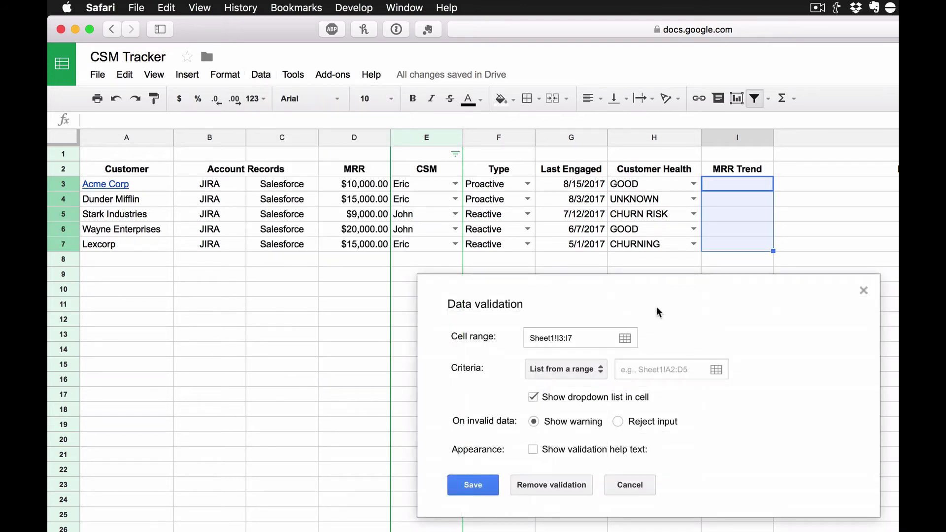
{"action": "left_click", "coordinate": [584, 369]}
{"action": "left_click", "coordinate": [581, 388]}
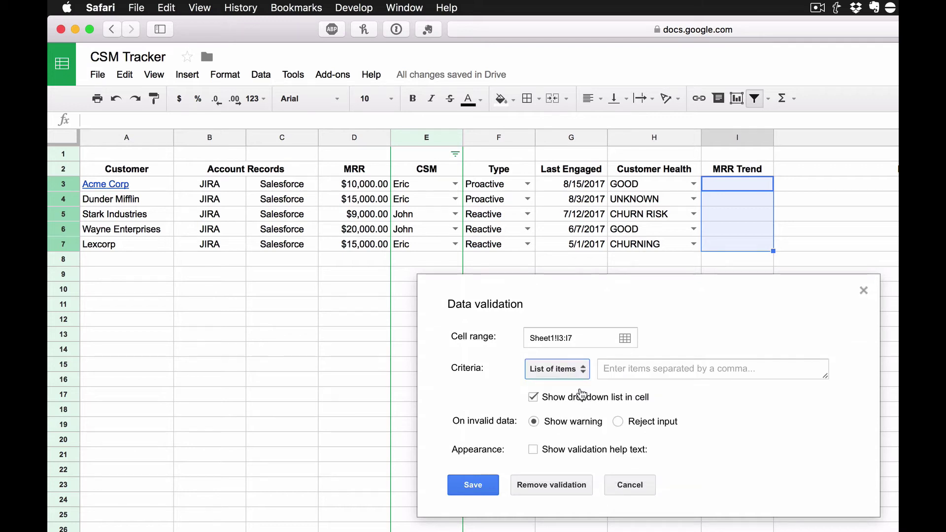
{"action": "left_click", "coordinate": [643, 367]}
{"action": "type", "text": "UP,SAME,DOWN"}
{"action": "left_click", "coordinate": [472, 485]}
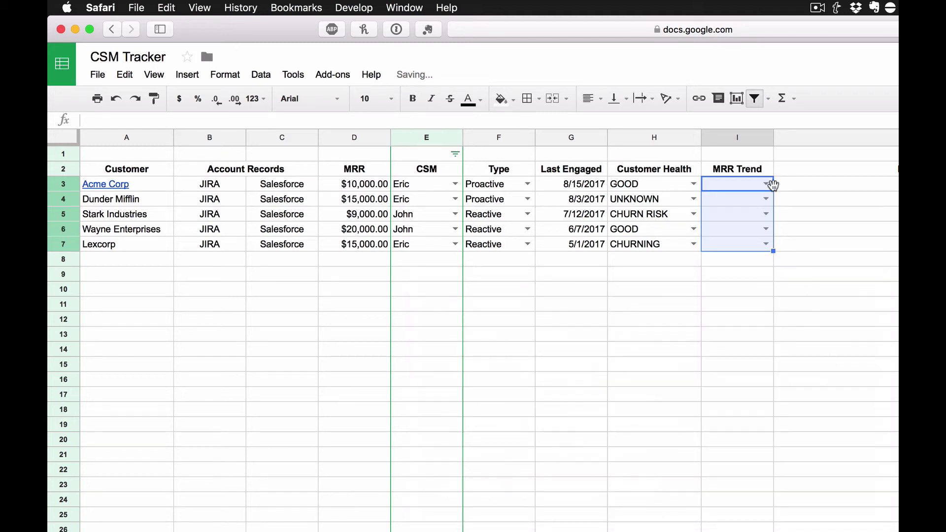
Step: Set MRR trends to UP, UP, SAME, SAME and DOWN from Acme Corp to Lexcorp
{"action": "left_click", "coordinate": [765, 184]}
{"action": "left_click", "coordinate": [745, 200]}
{"action": "left_click", "coordinate": [763, 199]}
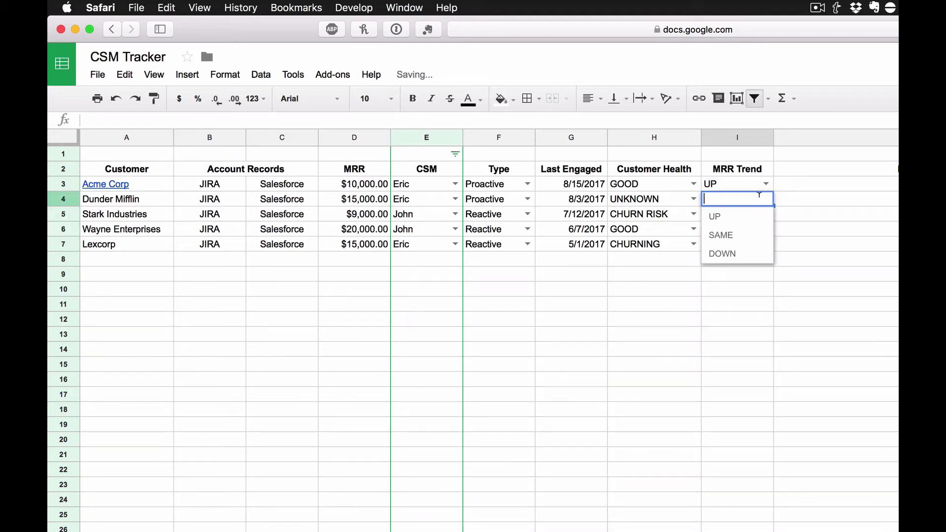
{"action": "left_click", "coordinate": [744, 213]}
{"action": "left_click", "coordinate": [765, 215]}
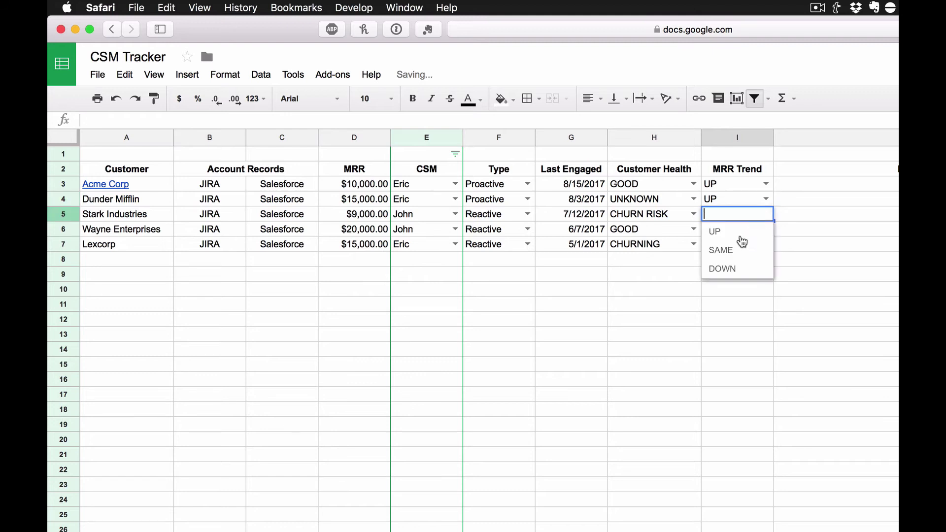
{"action": "left_click", "coordinate": [738, 251]}
{"action": "left_click", "coordinate": [765, 229]}
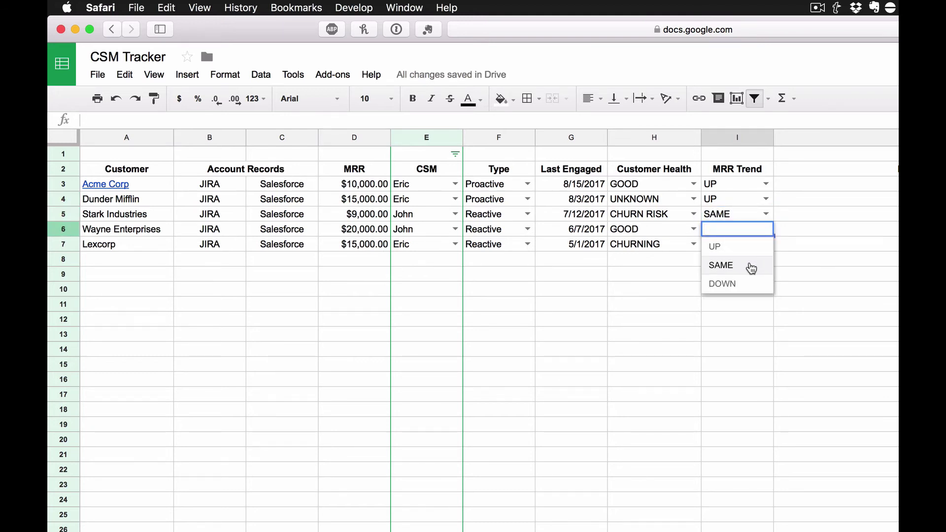
{"action": "left_click", "coordinate": [750, 269]}
{"action": "left_click", "coordinate": [766, 245]}
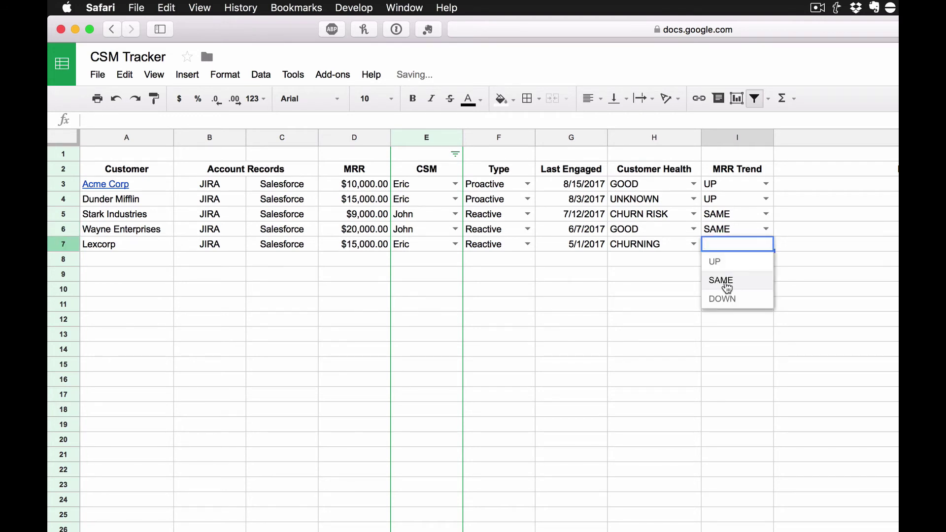
{"action": "left_click", "coordinate": [723, 298]}
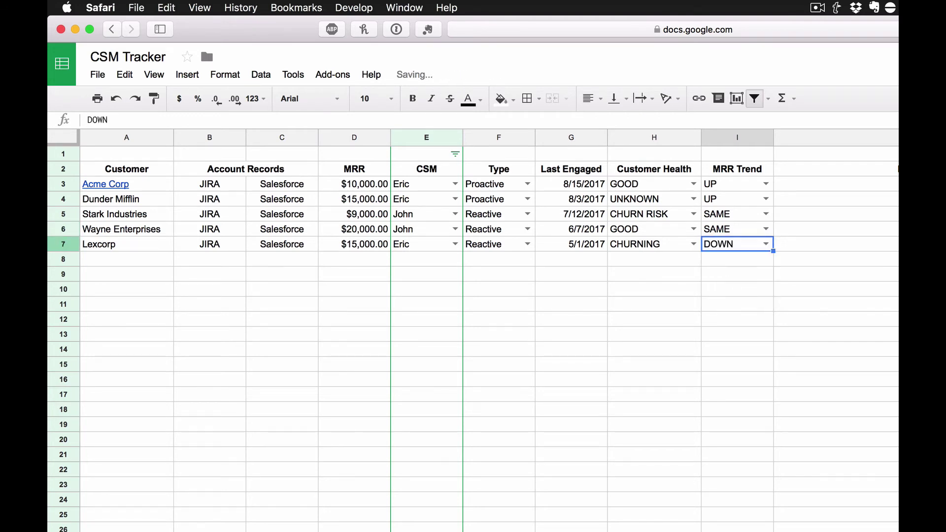
Step: Enter the text 'Link' in J3, Acme Corp's Last Note cell
{"action": "left_click", "coordinate": [929, 137]}
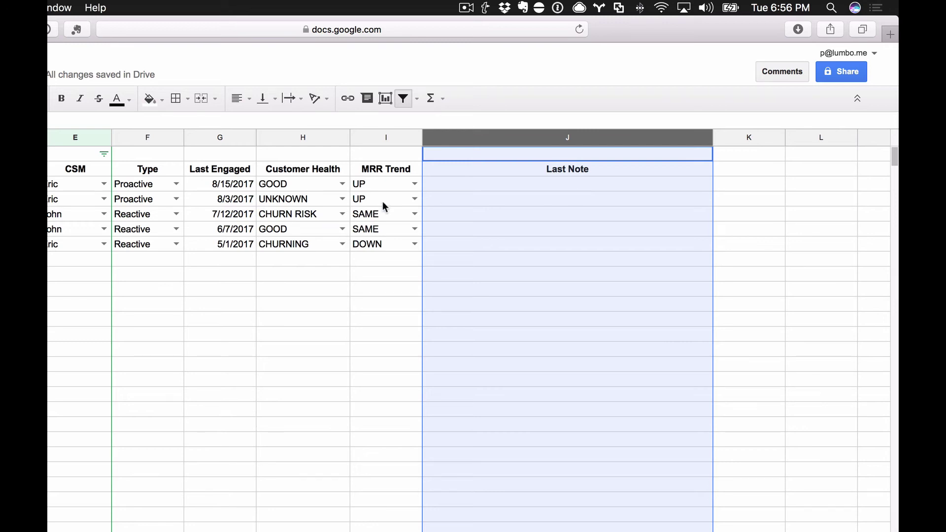
{"action": "left_click", "coordinate": [227, 183]}
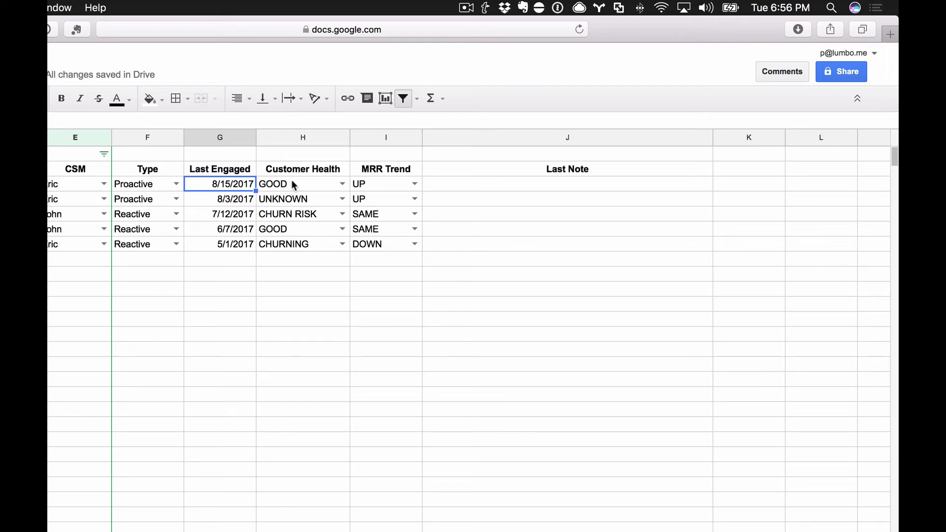
{"action": "left_click", "coordinate": [509, 190]}
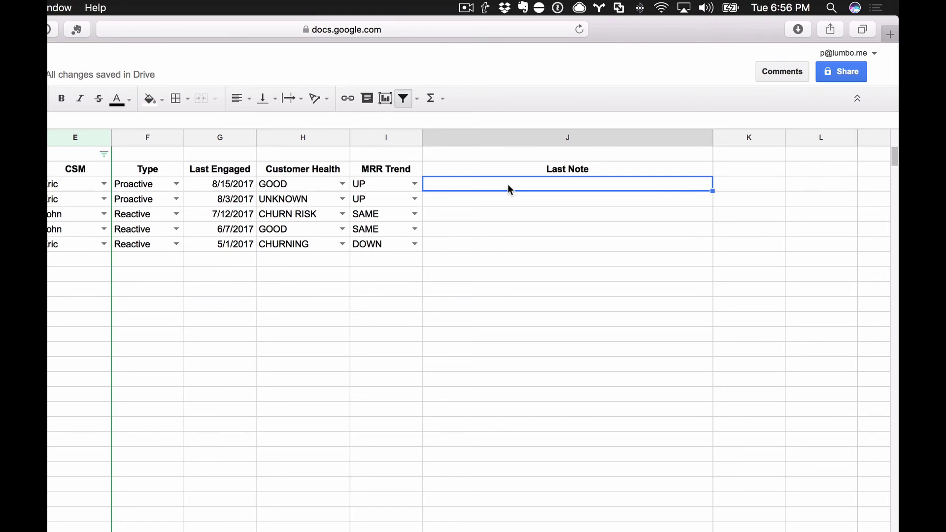
{"action": "type", "text": "Link"}
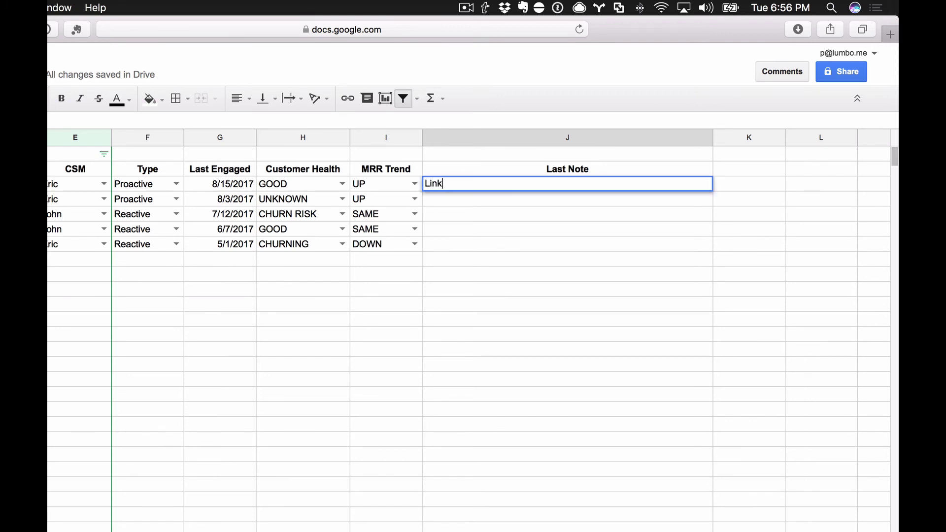
{"action": "key", "text": "Return"}
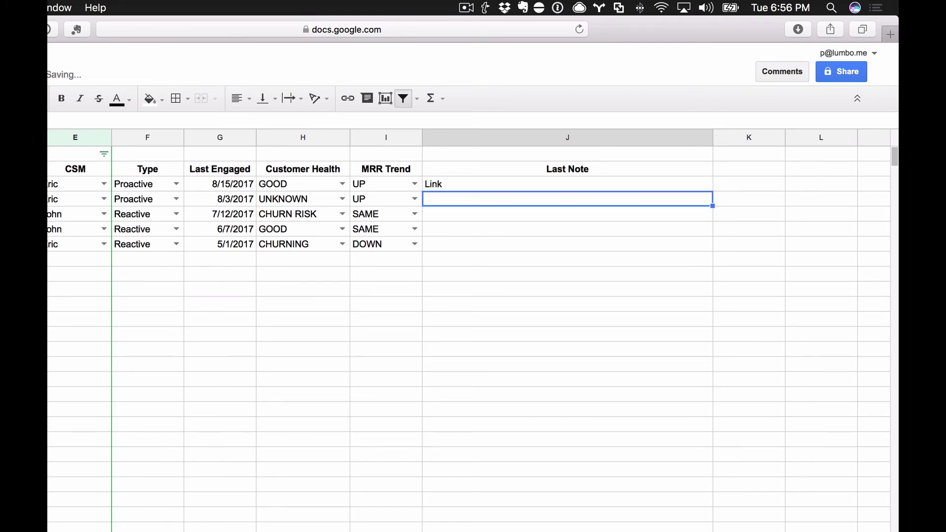
{"action": "key", "text": "Up"}
{"action": "key", "text": "Down"}
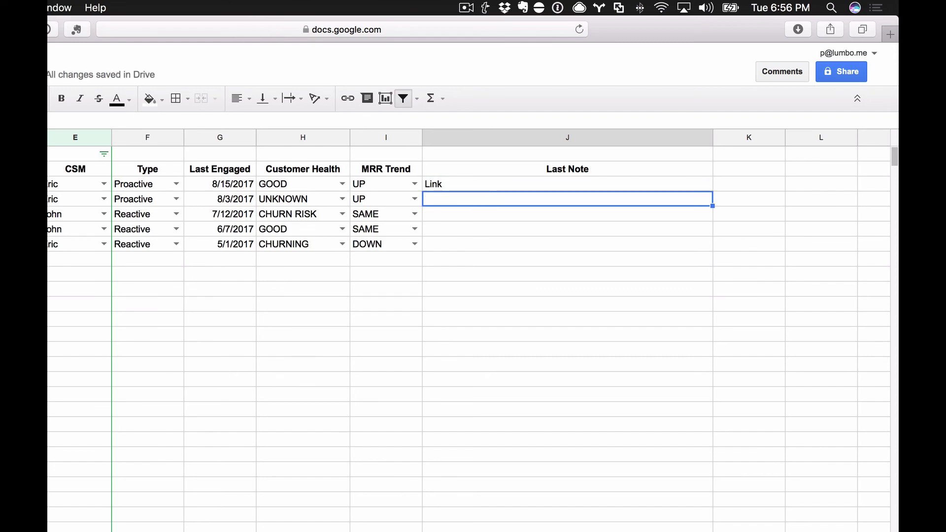
{"action": "key", "text": "Left"}
{"action": "key", "text": "Left"}
{"action": "key", "text": "Left"}
{"action": "key", "text": "Left"}
{"action": "key", "text": "Left"}
{"action": "key", "text": "Left"}
{"action": "key", "text": "Left"}
{"action": "key", "text": "Left"}
{"action": "key", "text": "Left"}
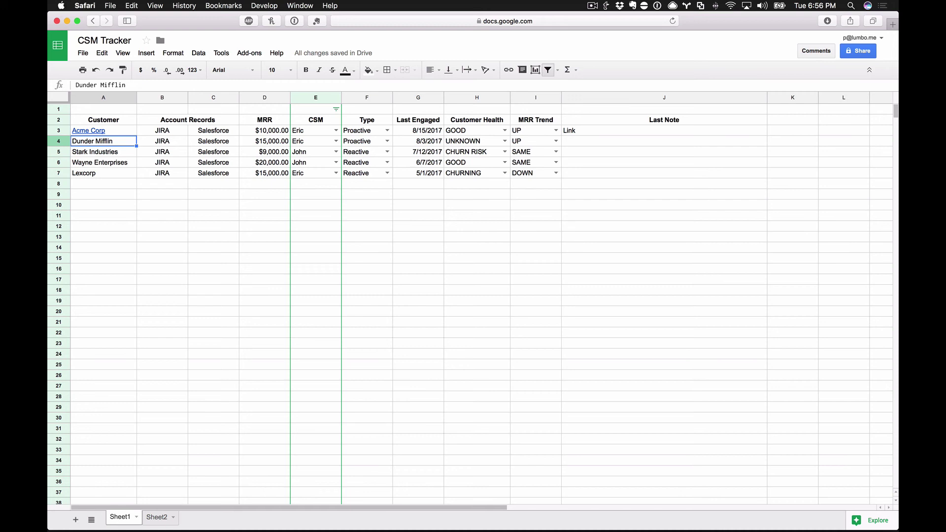
{"action": "key", "text": "Down"}
{"action": "key", "text": "Down"}
{"action": "key", "text": "Down"}
{"action": "key", "text": "Right"}
{"action": "key", "text": "Right"}
{"action": "key", "text": "Right"}
{"action": "key", "text": "Right"}
{"action": "key", "text": "Right"}
{"action": "key", "text": "Right"}
{"action": "key", "text": "Right"}
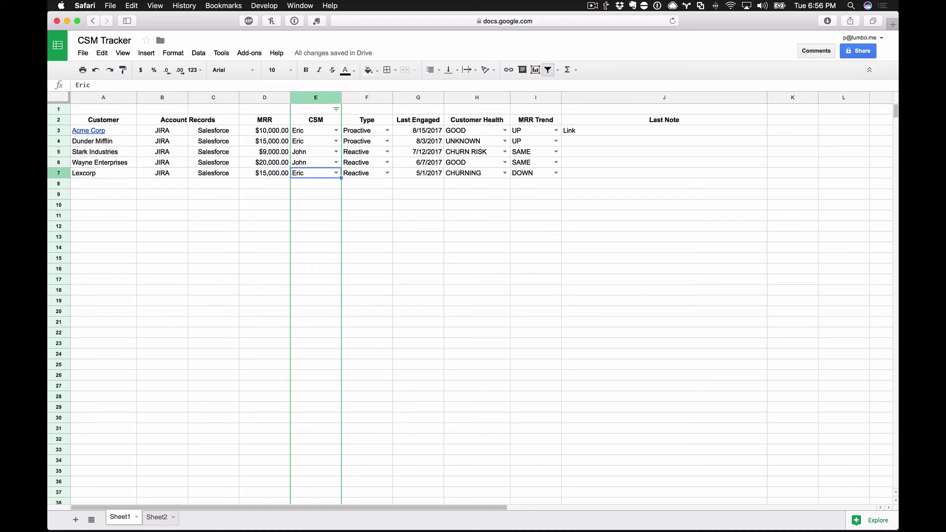
{"action": "key", "text": "Right"}
{"action": "key", "text": "Right"}
{"action": "key", "text": "Up"}
{"action": "key", "text": "Up"}
{"action": "key", "text": "Up"}
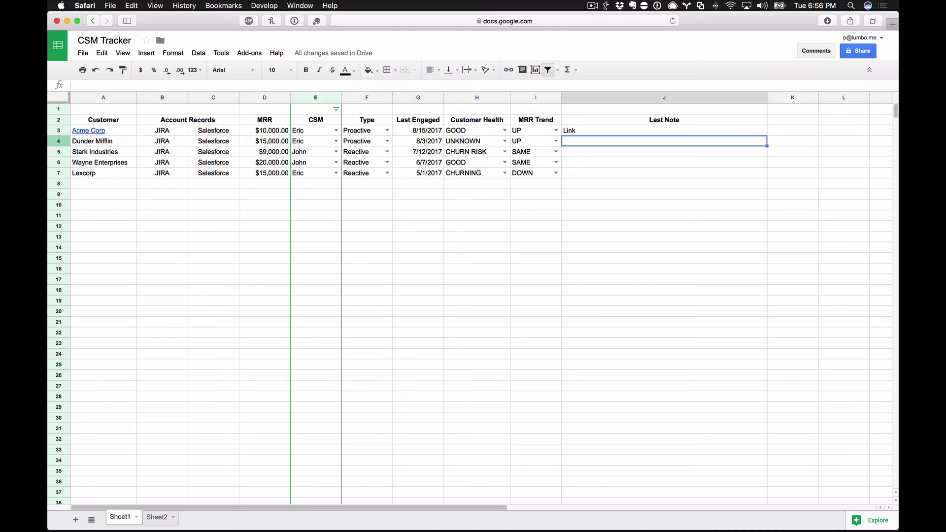